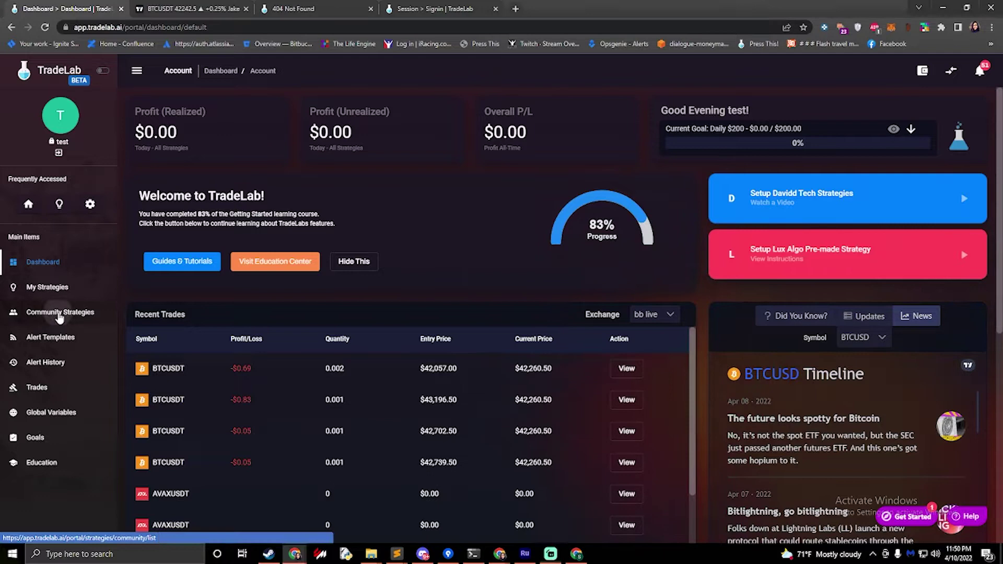
Copy the Davidd Tech COMBO Template from Community Strategies into My Strategies.
left_click(52, 312)
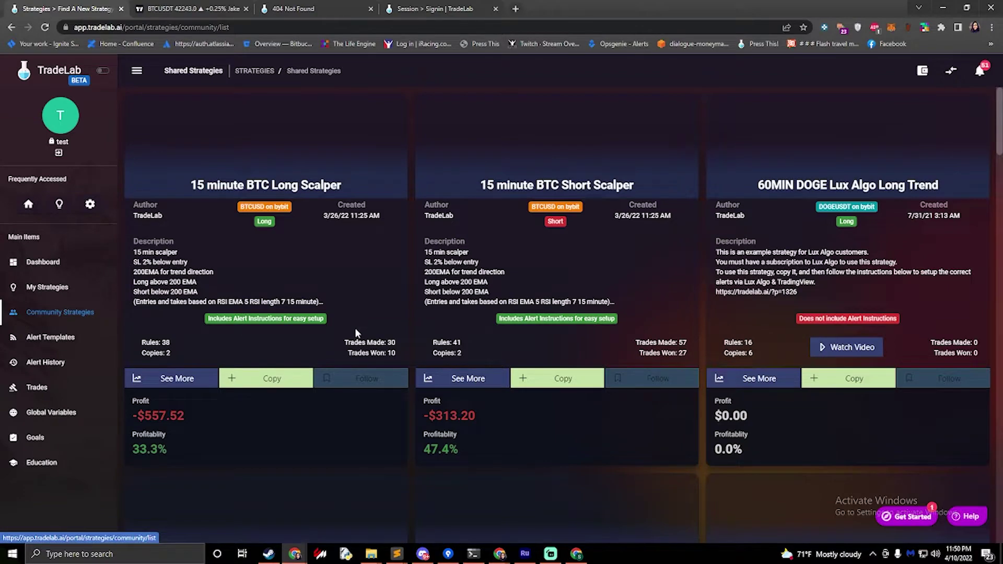
scroll(356, 333, "down", 3)
scroll(356, 332, "down", 10)
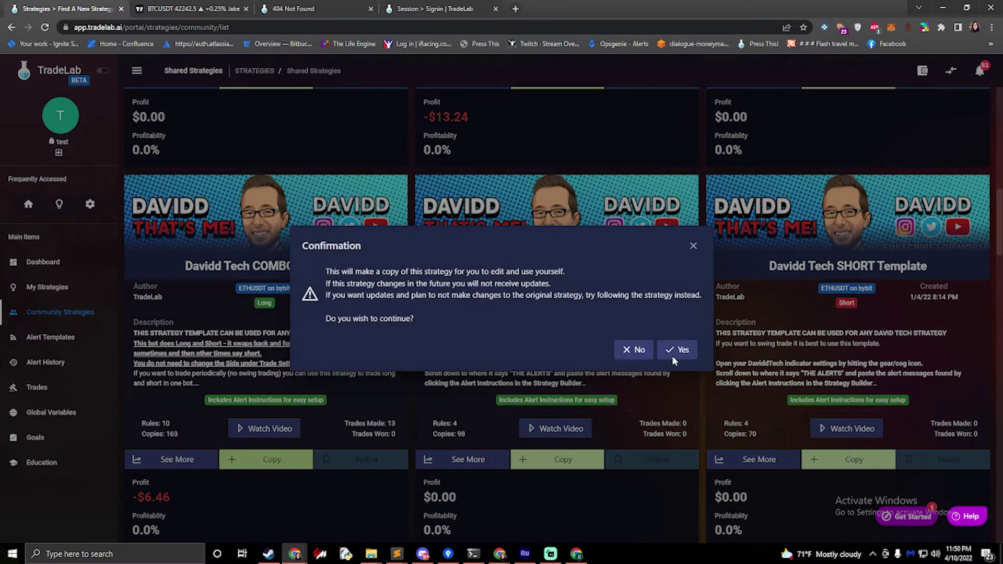
key("Return")
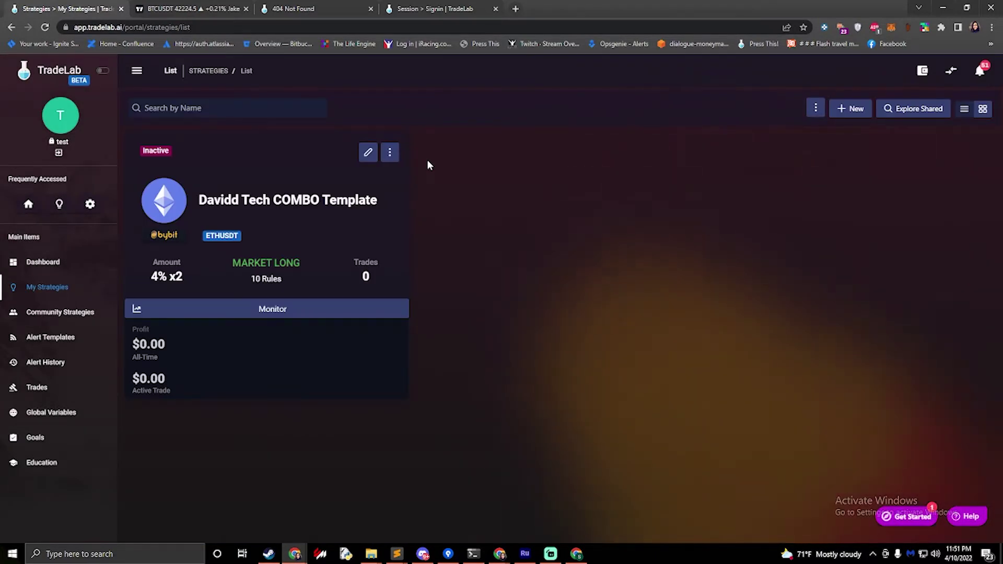
Edit the copied Davidd Tech COMBO Template from the My Strategies list.
left_click(368, 152)
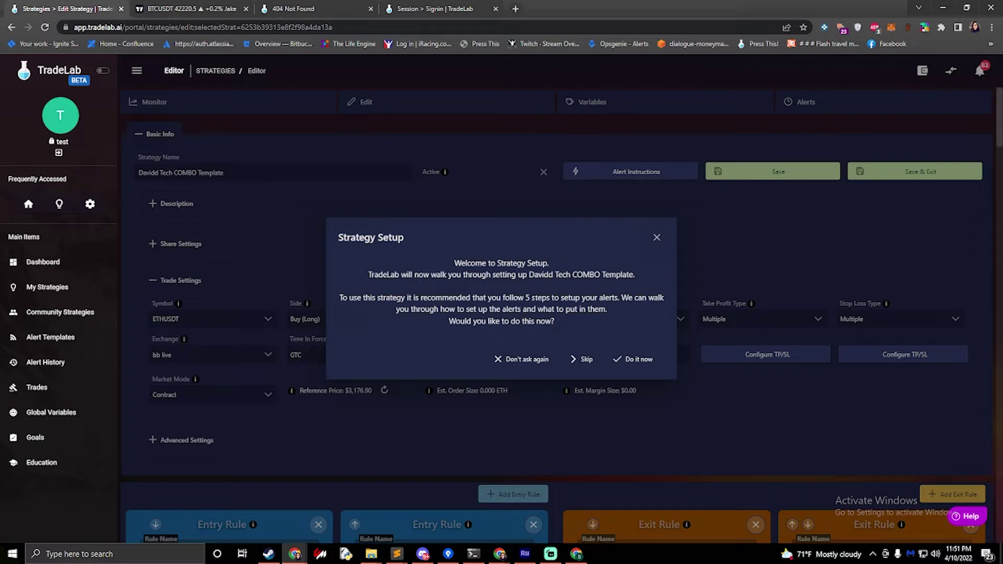
In the guided setup, choose the bb test exchange and the BATUSDT trading pair.
left_click(631, 362)
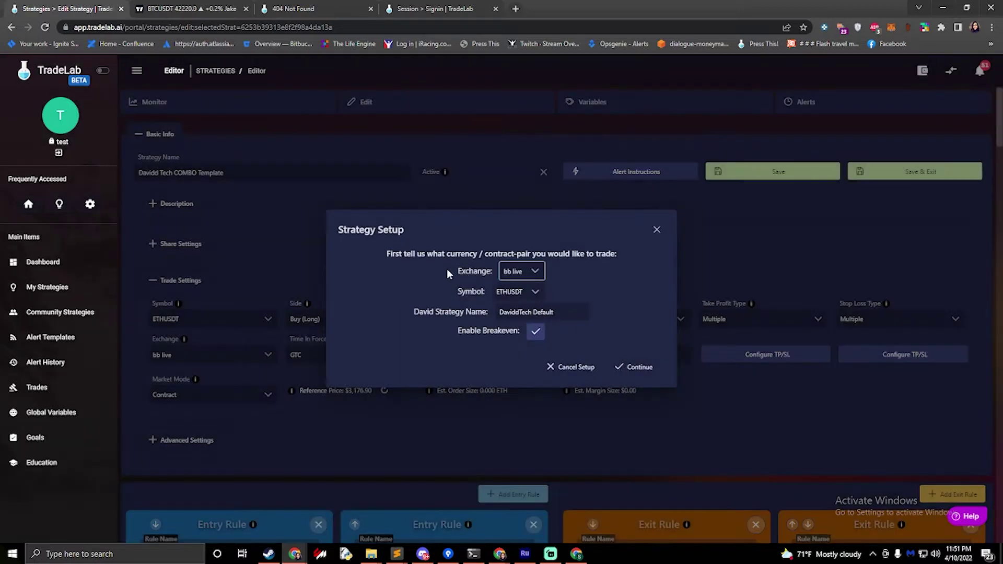
left_click(518, 271)
left_click(516, 314)
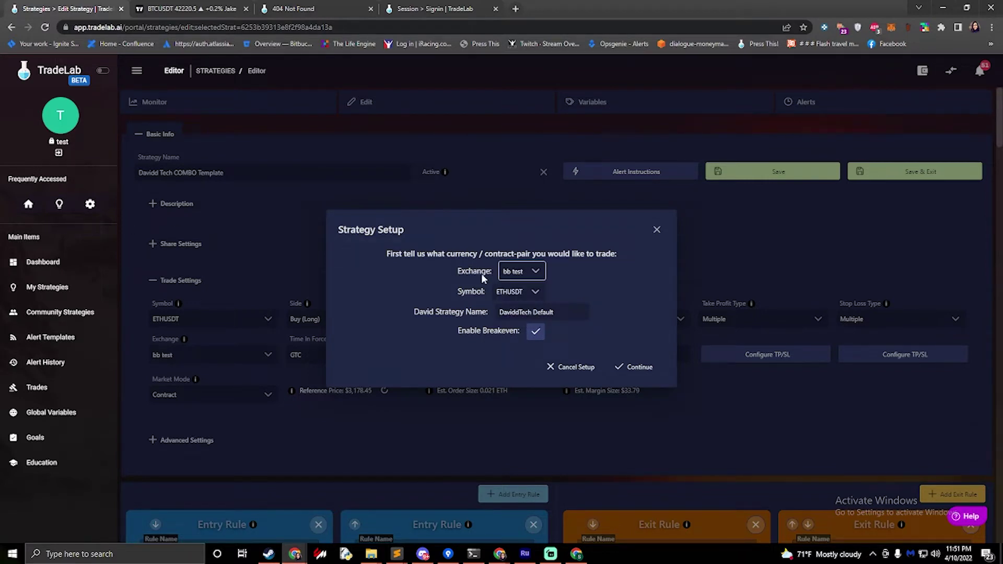
left_click(521, 312)
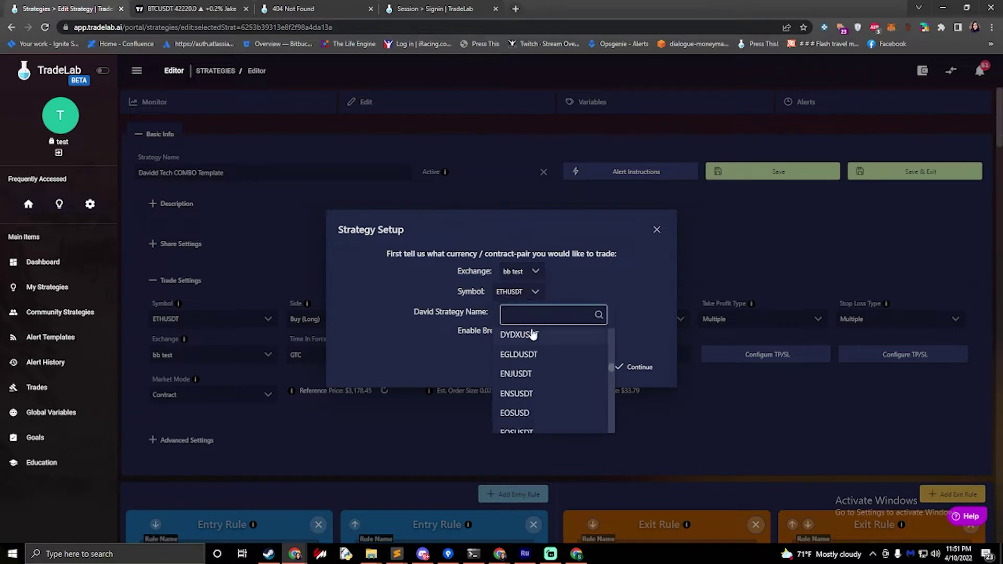
type("BAT")
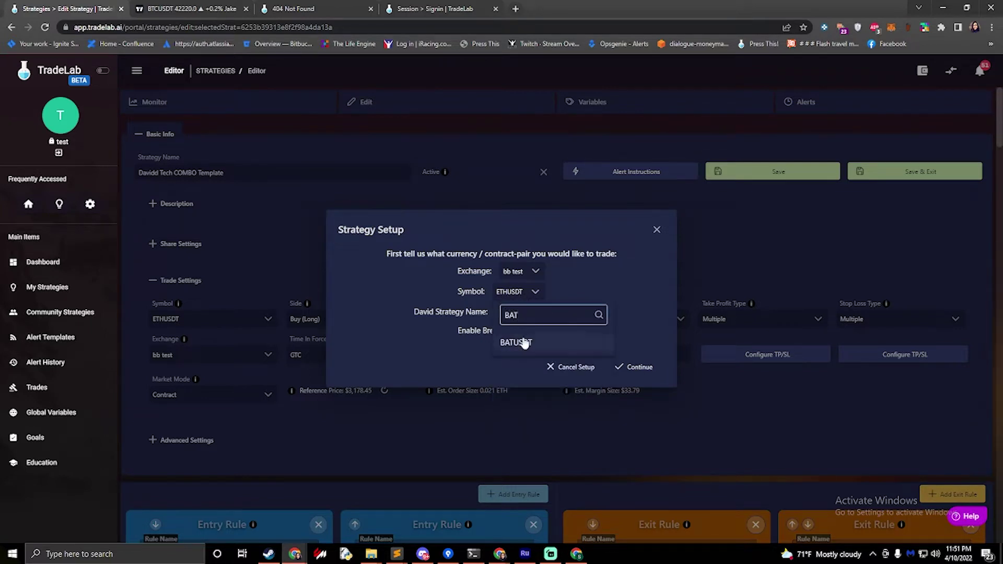
left_click(518, 343)
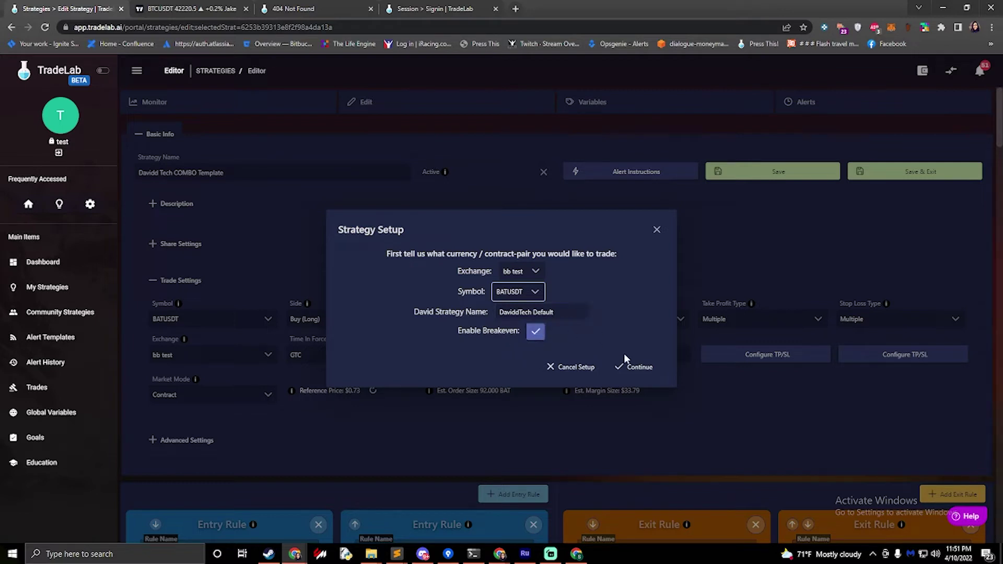
left_click(635, 370)
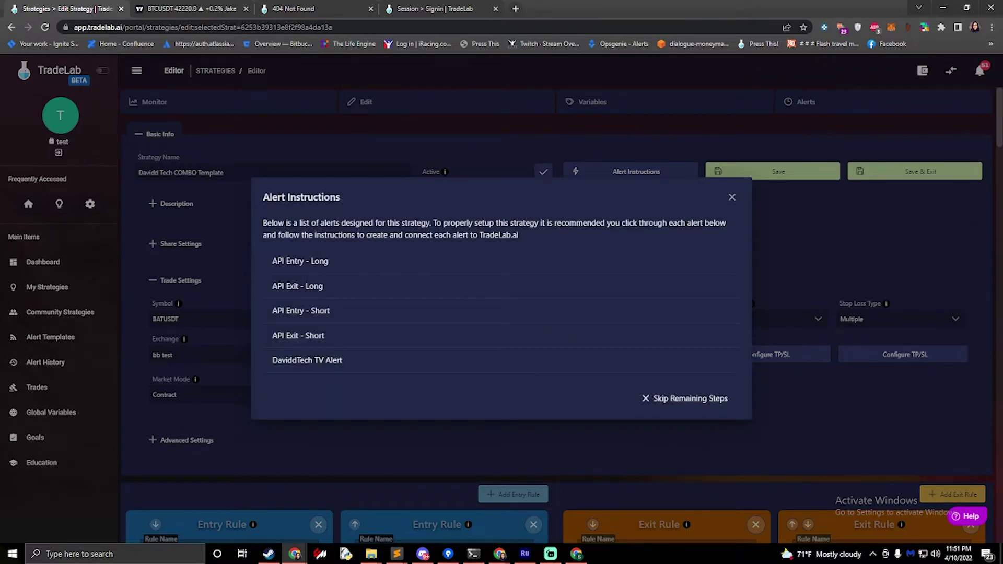
View the API Entry - Long alert's webhook and message, then go to the TradingView chart.
left_click(293, 264)
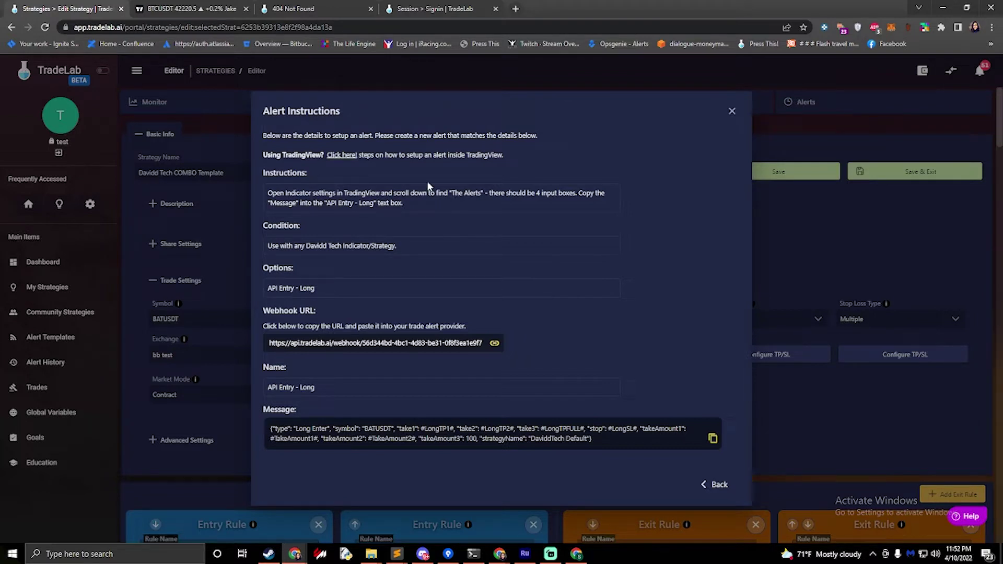
left_click(188, 9)
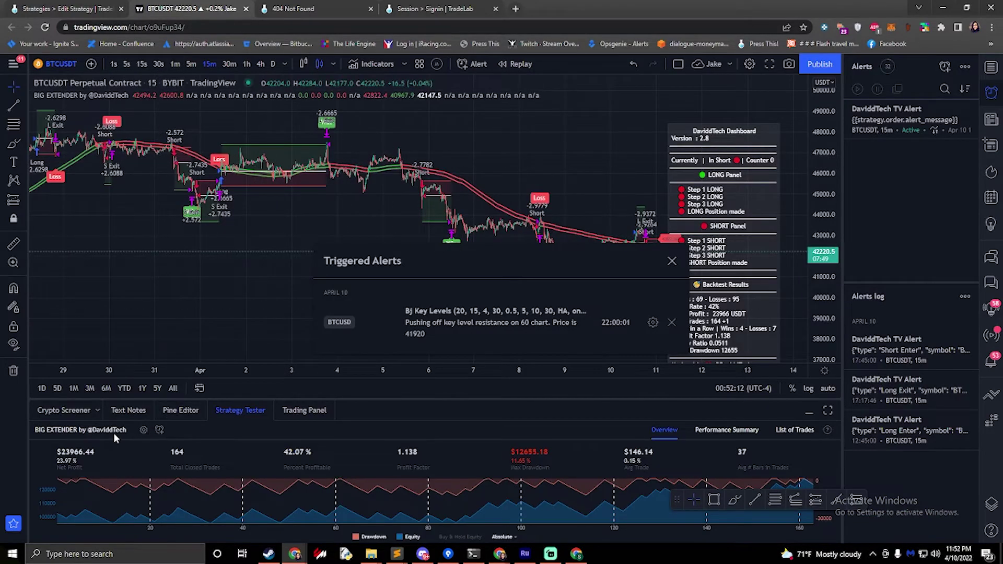
Open the BIG EXTENDER settings at The Alerts message inputs, then return to TradeLab.
left_click(143, 430)
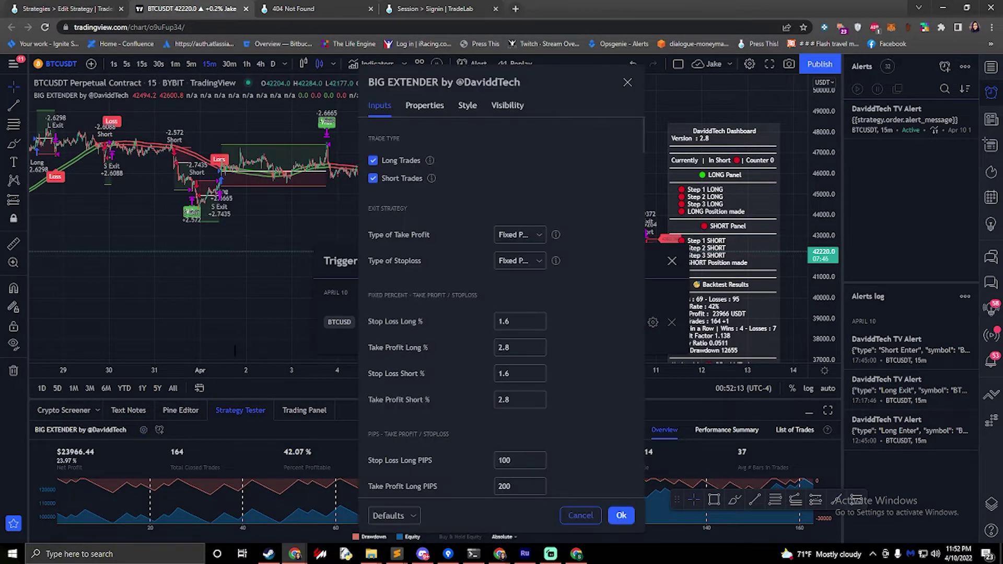
scroll(471, 245, "down", 15)
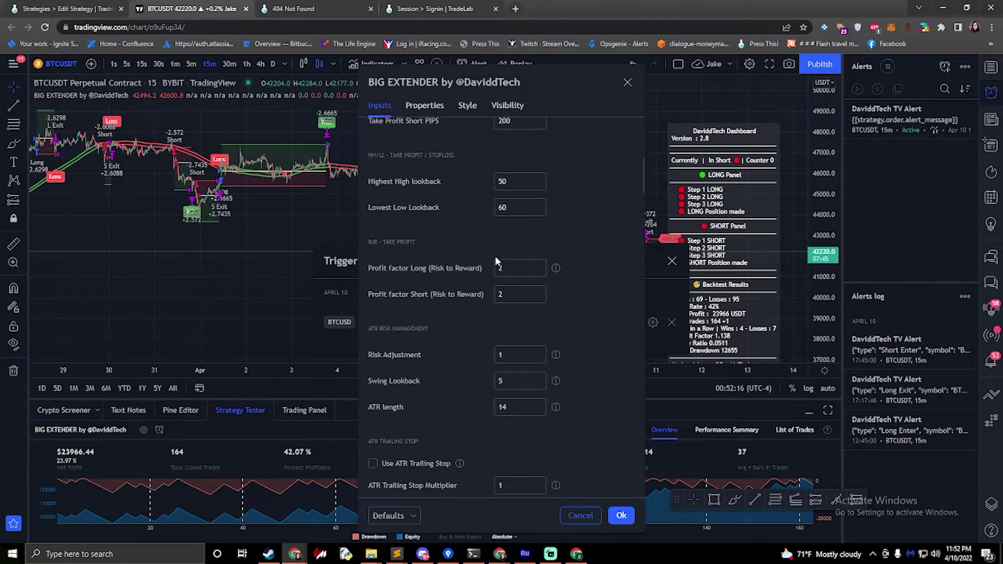
scroll(477, 262, "down", 5)
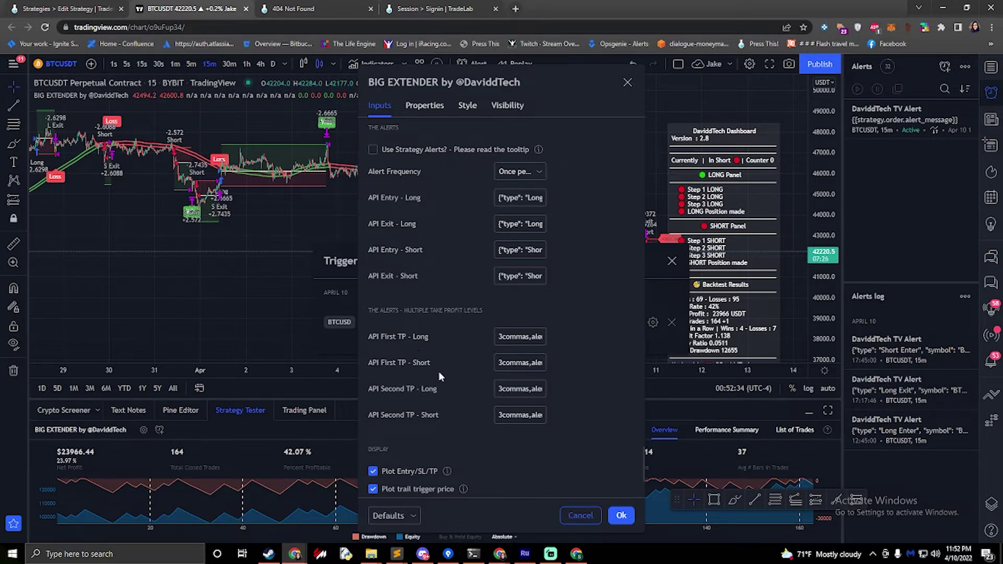
left_click(89, 7)
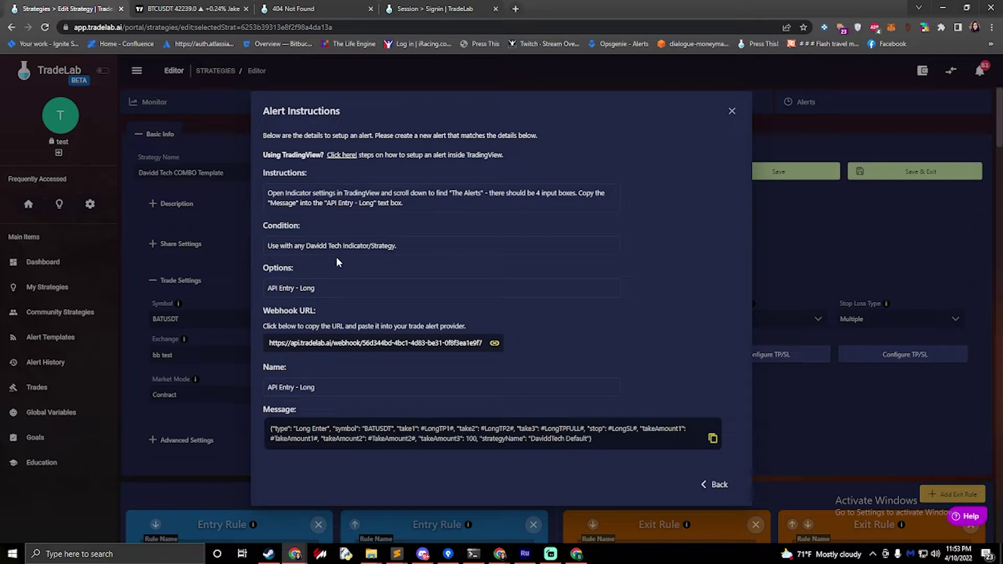
Paste the API Entry - Long message into its BIG EXTENDER input.
left_click(330, 435)
left_click(190, 9)
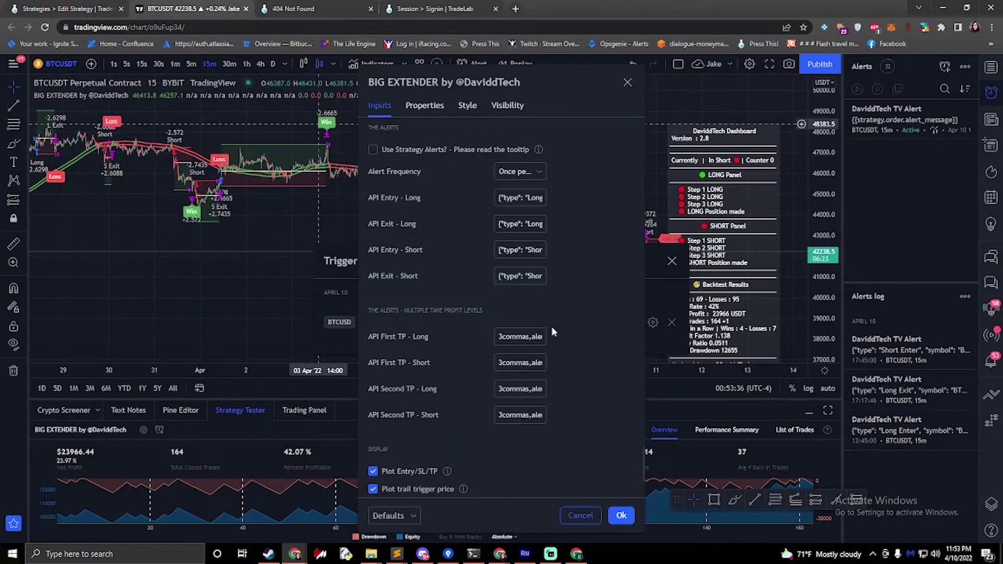
left_click(515, 198)
key("ctrl+v")
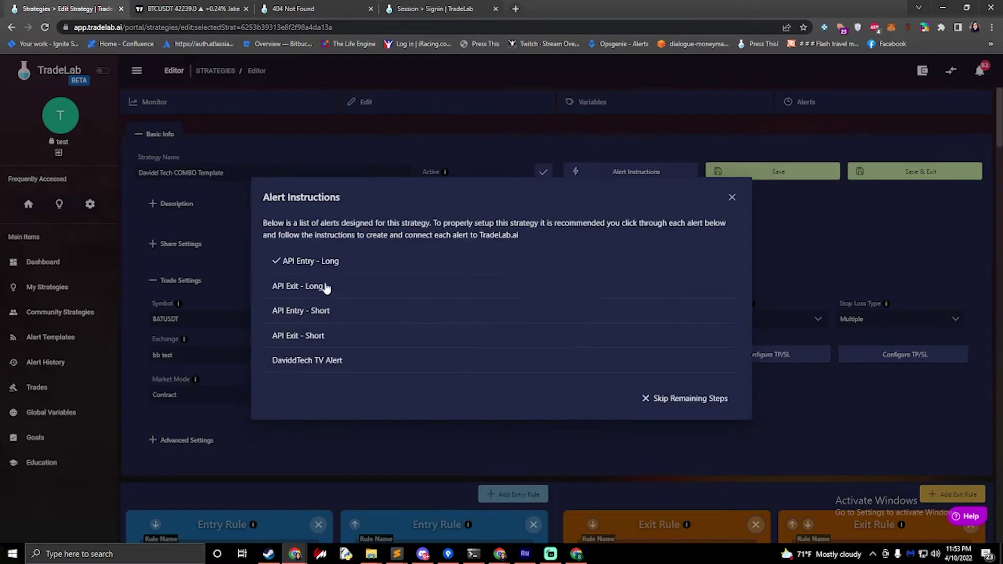
Paste the API Exit - Long message into its BIG EXTENDER input.
left_click(297, 287)
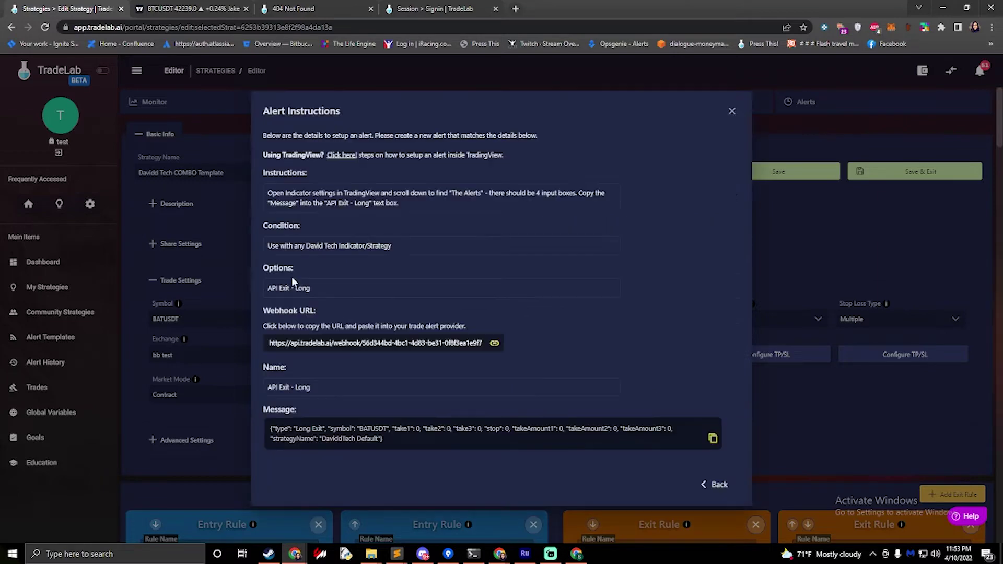
left_click(347, 437)
left_click(159, 10)
left_click(520, 223)
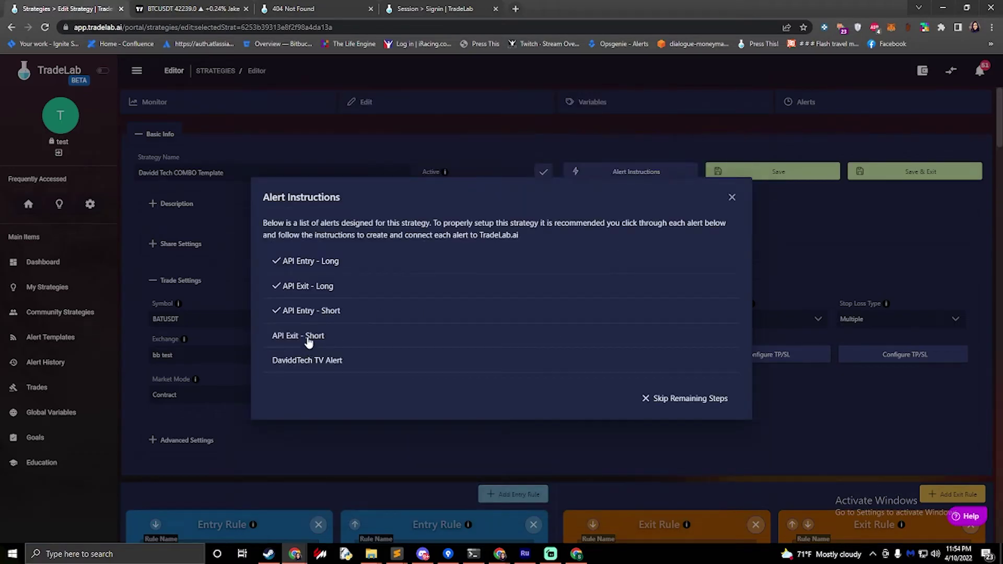
Copy the API Exit - Short message and paste it over the existing field text.
left_click(309, 339)
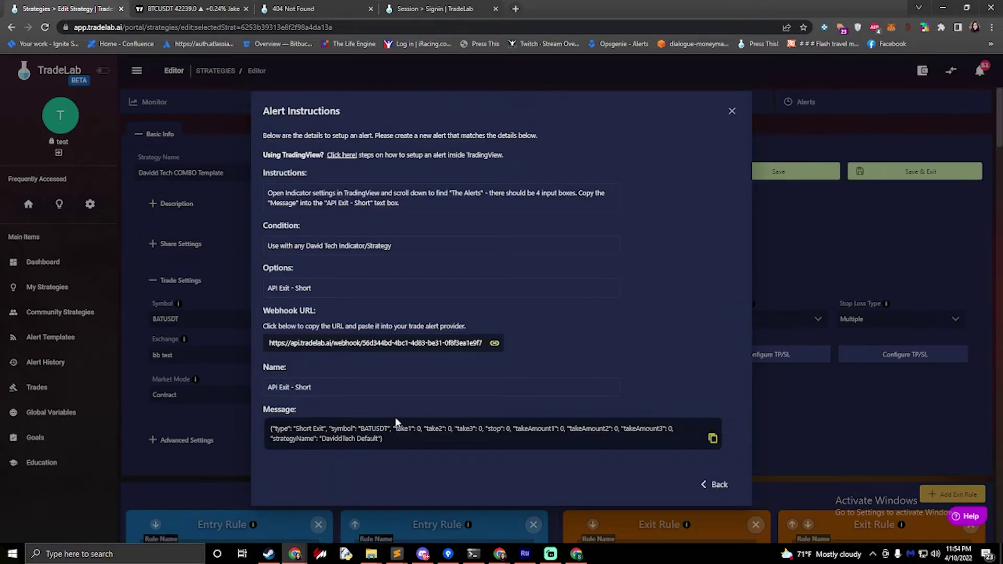
left_click(378, 424)
left_click(194, 8)
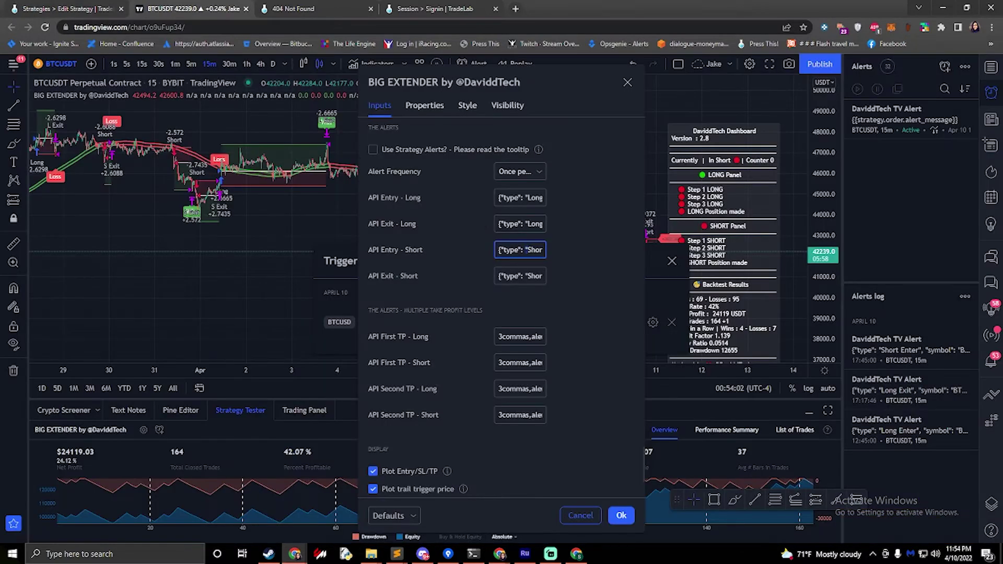
key("ctrl+a")
key("ctrl+v")
left_click(74, 8)
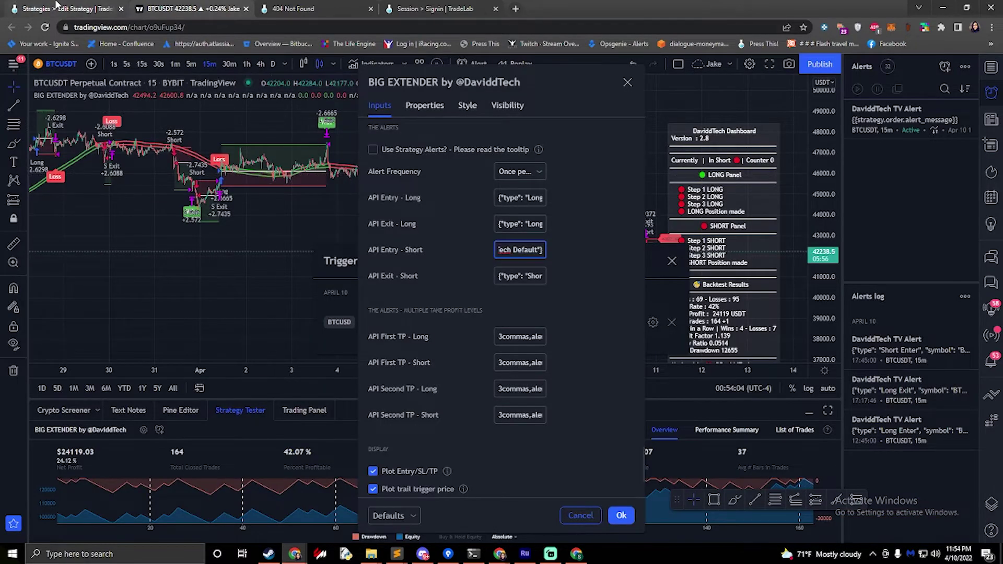
Re-copy the API Exit - Short message into its field and apply the BIG EXTENDER settings.
left_click(716, 484)
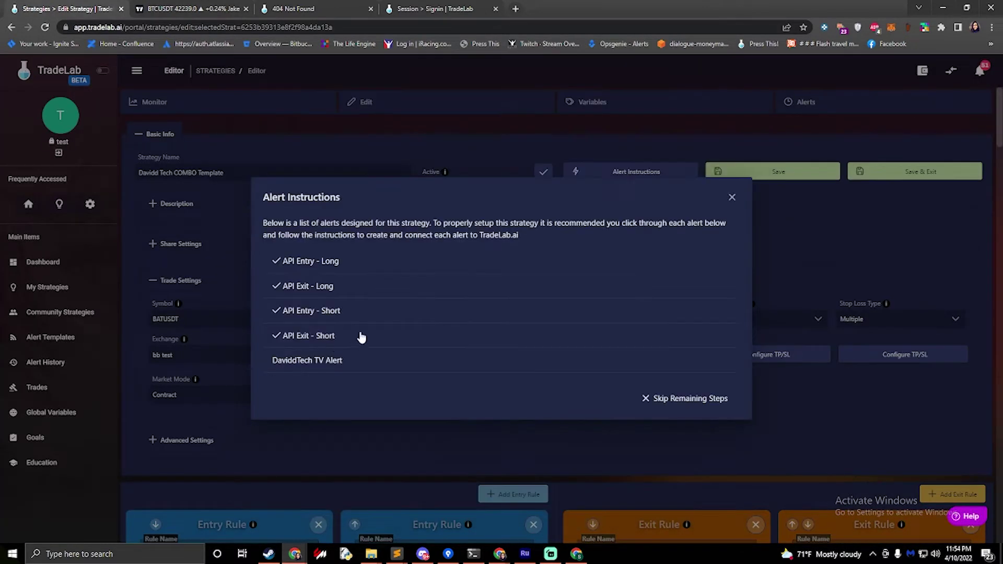
left_click(318, 341)
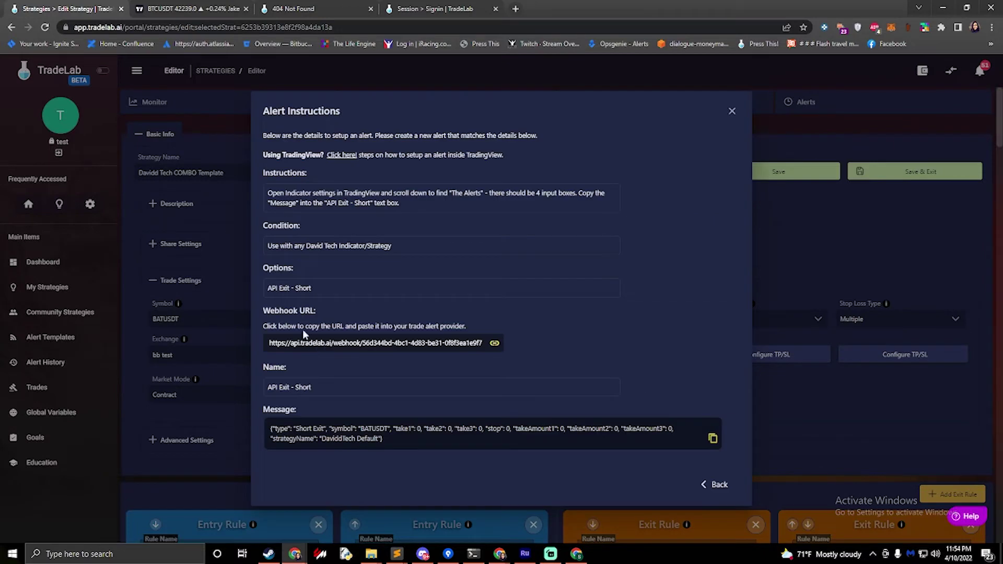
left_click(342, 430)
left_click(188, 9)
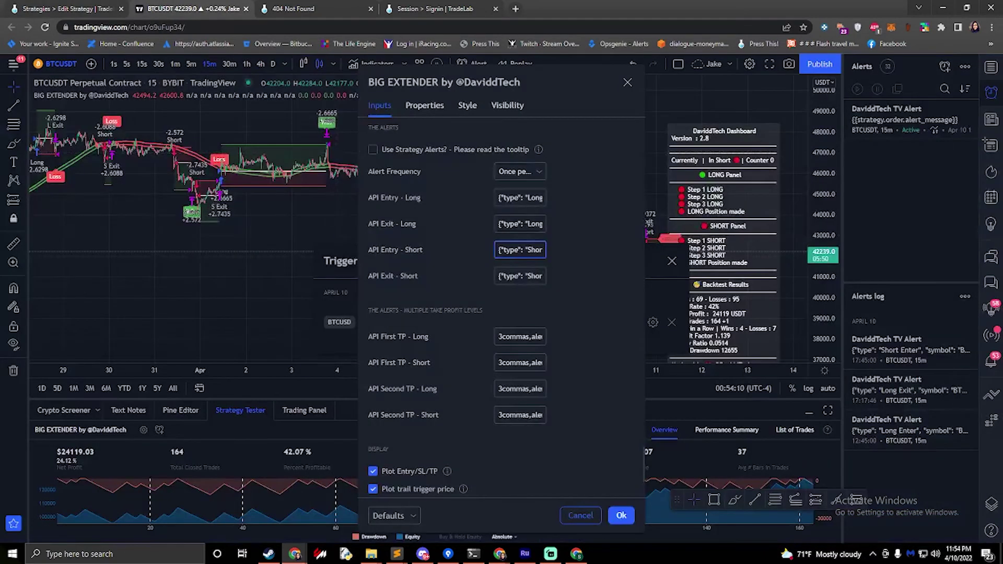
left_click(520, 276)
left_click(441, 215)
left_click(621, 516)
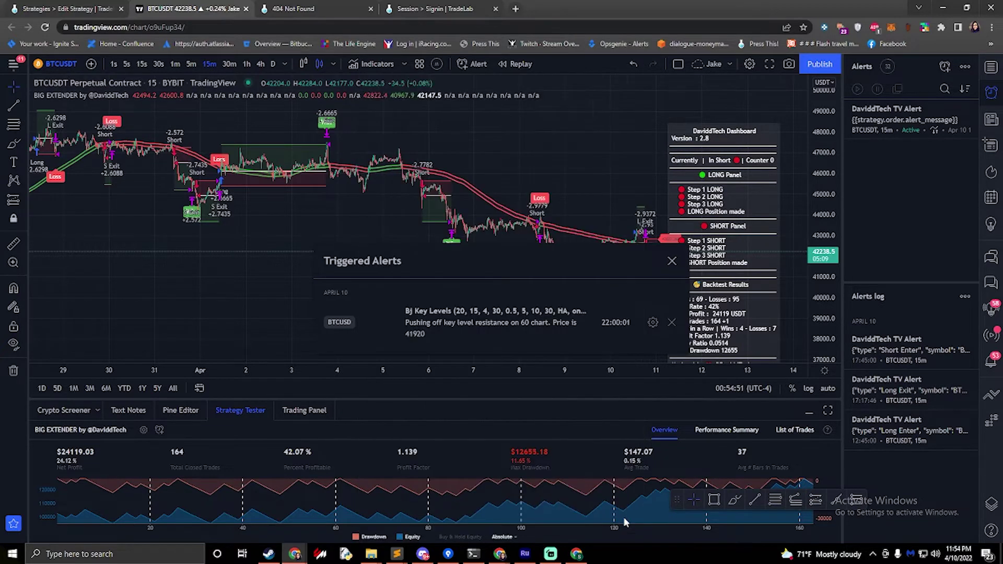
Review the DaviddTech TV Alert's webhook details, then bring up the TradingView chart.
left_click(62, 8)
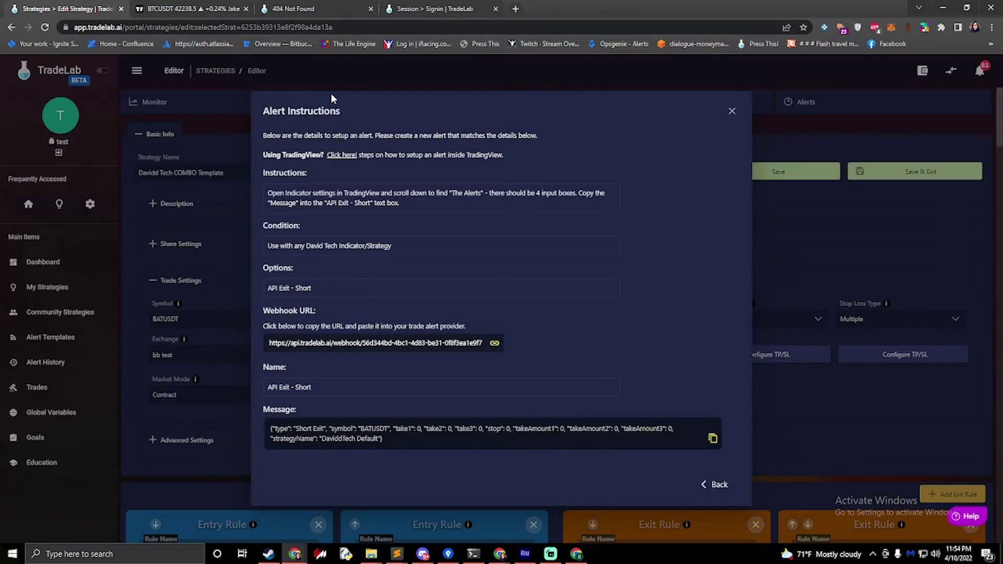
left_click(719, 485)
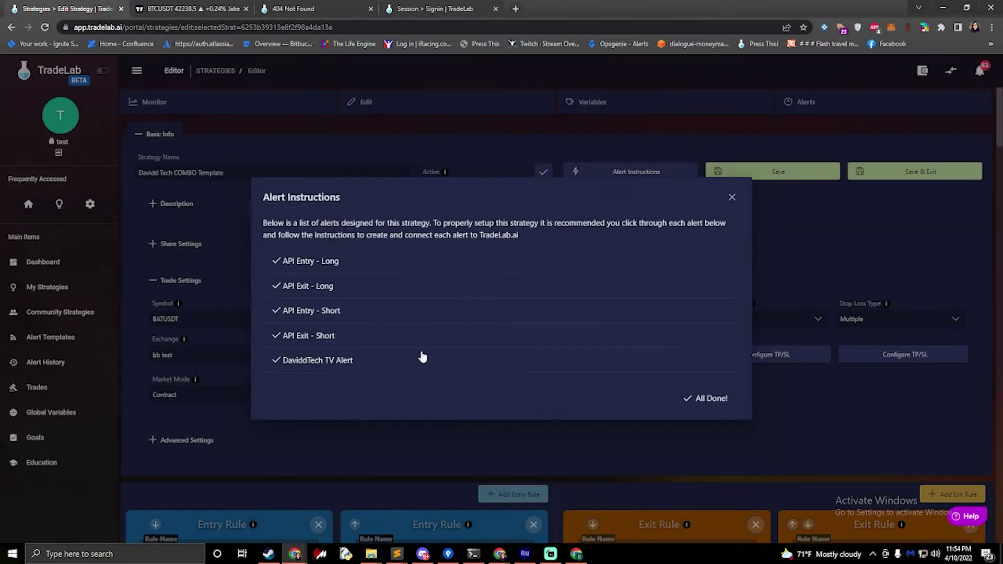
left_click(310, 366)
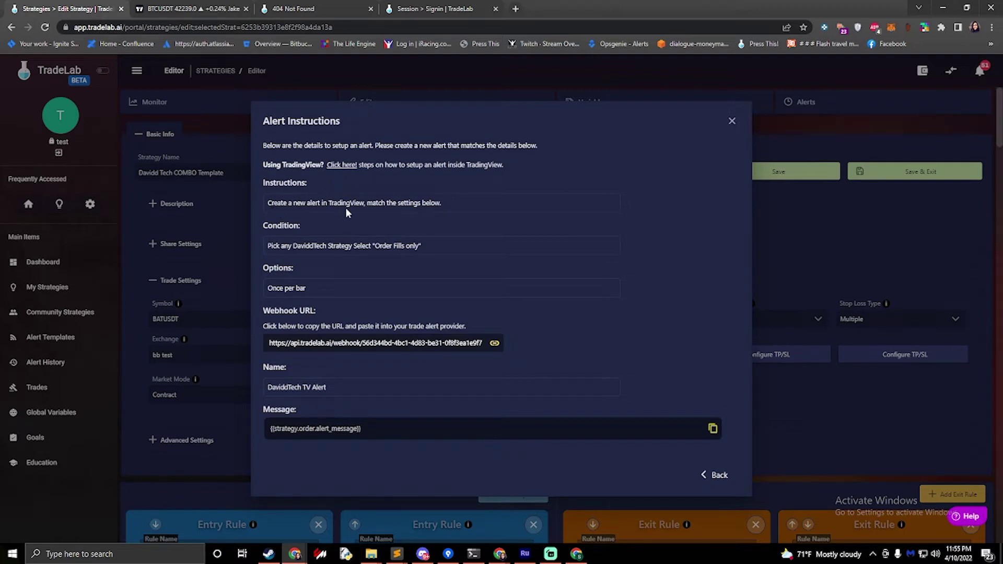
left_click(172, 11)
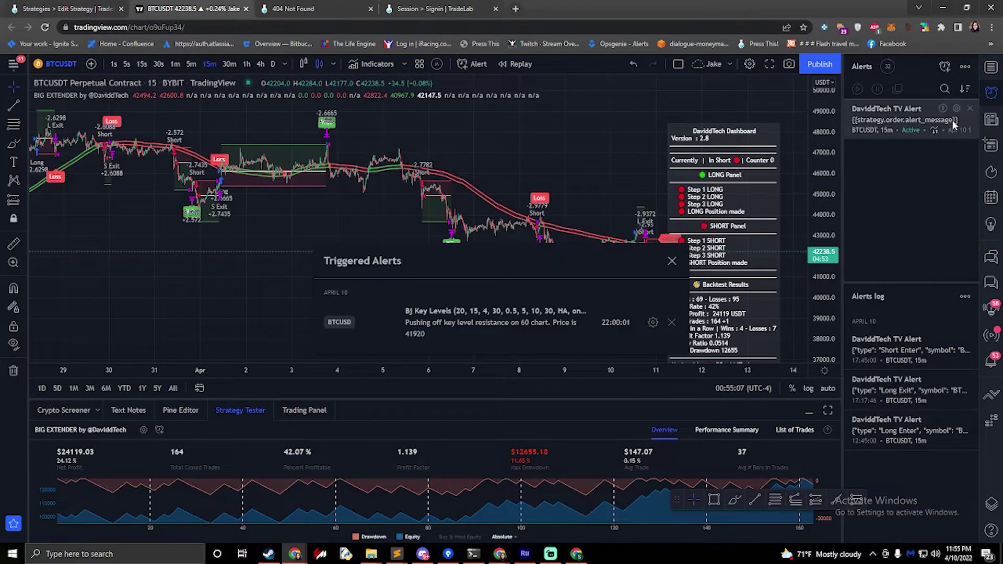
Start a BTCUSDT alert with the BIG EXTENDER strategy condition, triggering on Order fills only.
left_click(945, 67)
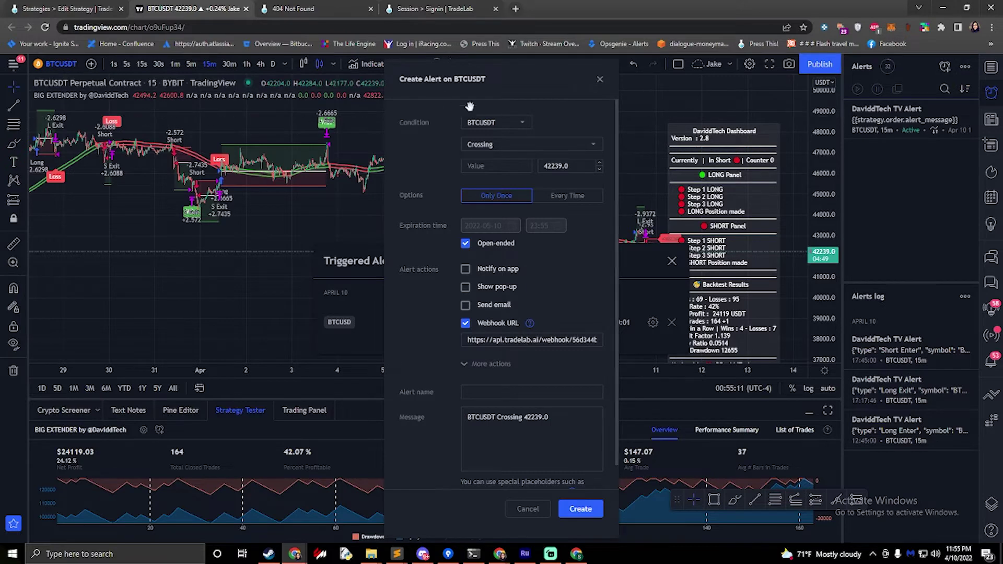
left_click(66, 8)
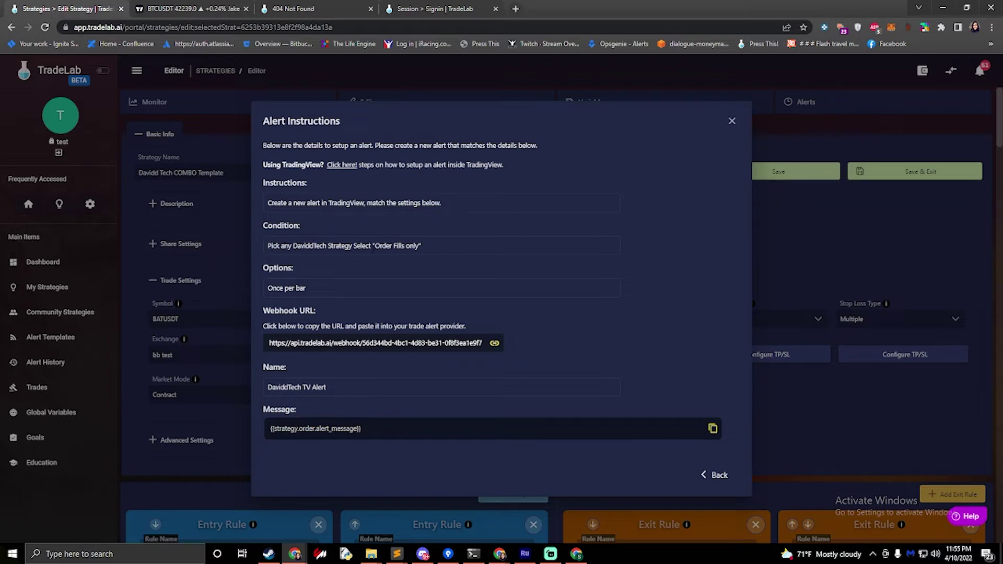
left_click(188, 13)
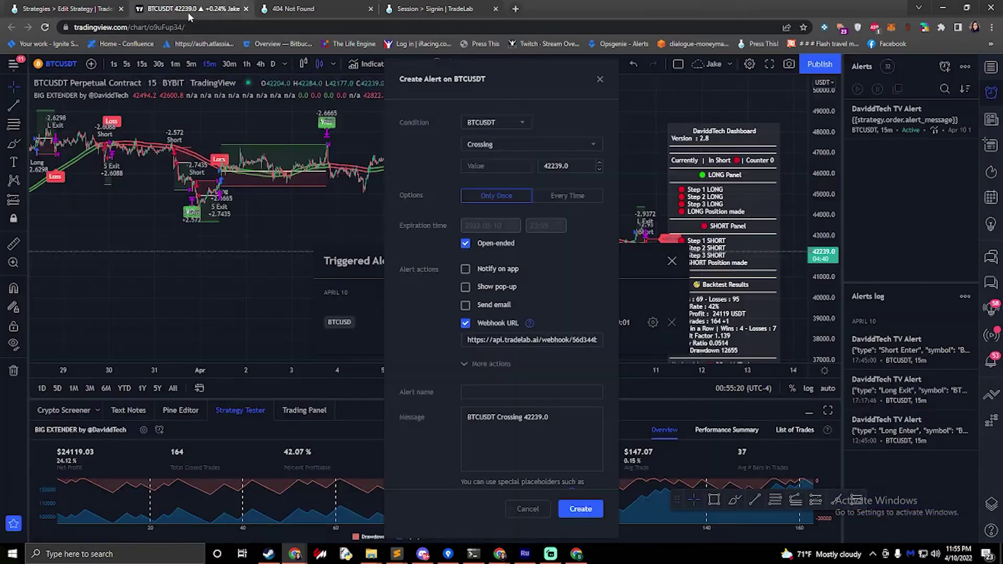
left_click(495, 123)
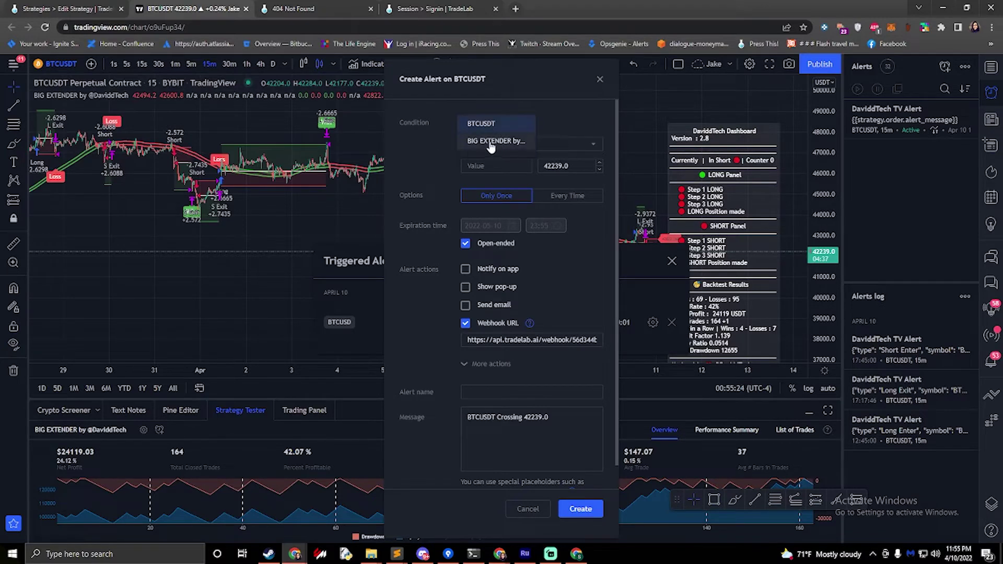
left_click(492, 147)
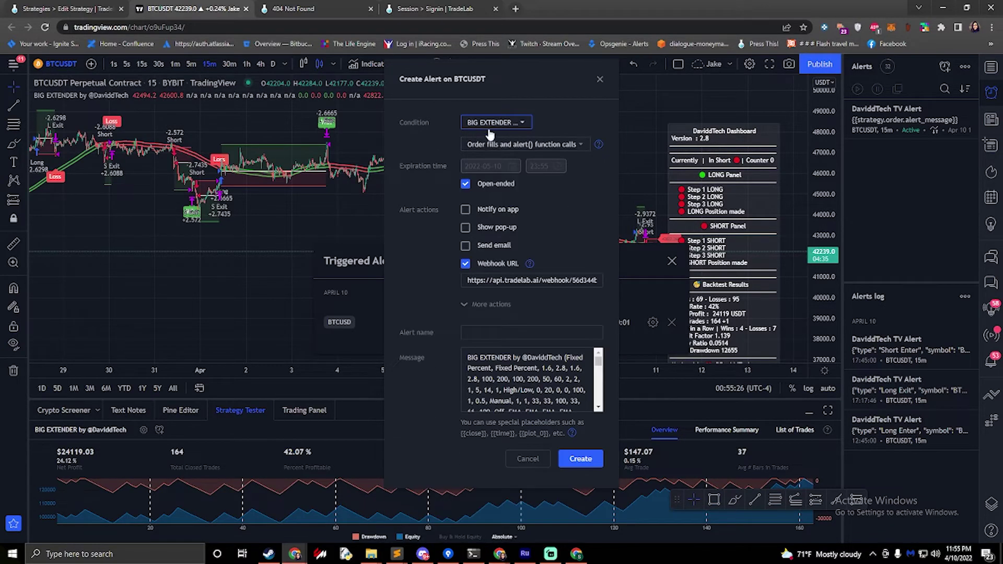
left_click(502, 149)
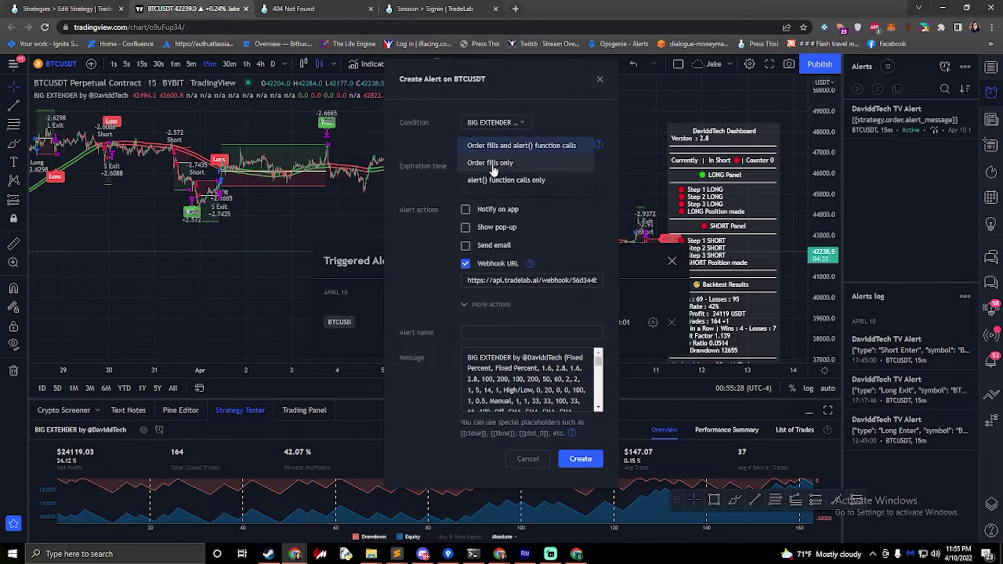
left_click(473, 158)
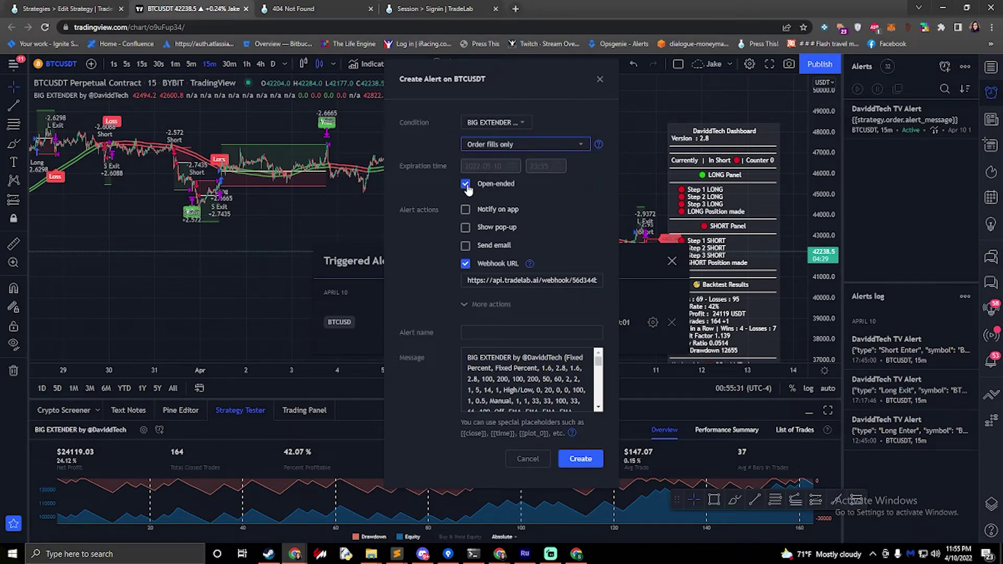
Paste TradeLab's webhook URL into the alert's webhook URL field.
left_click(63, 8)
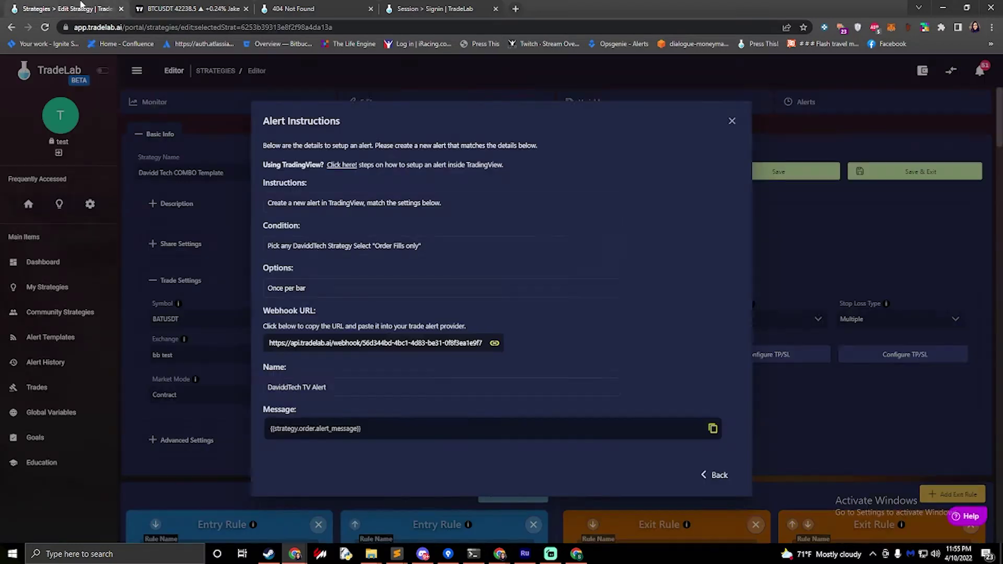
left_click(337, 345)
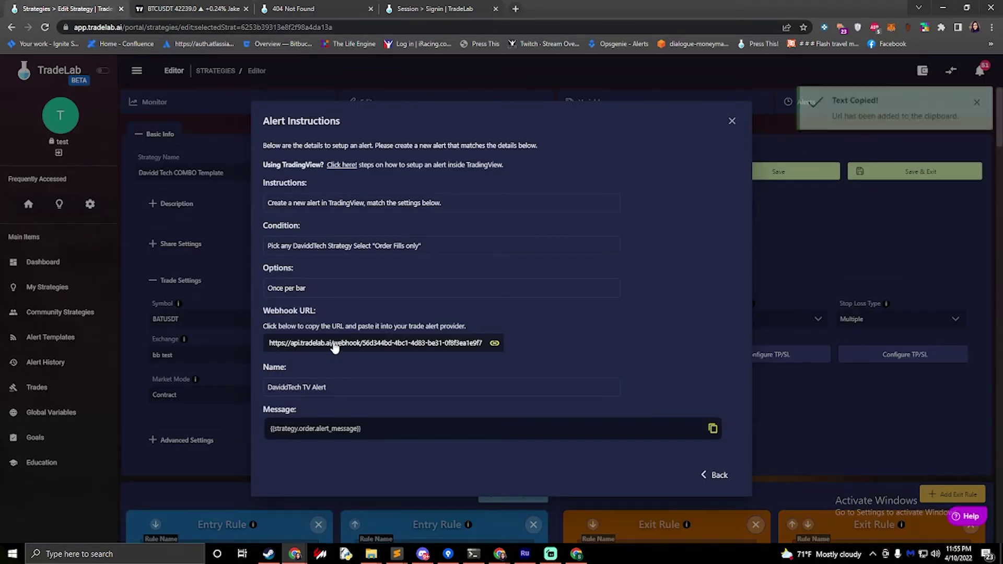
left_click(184, 8)
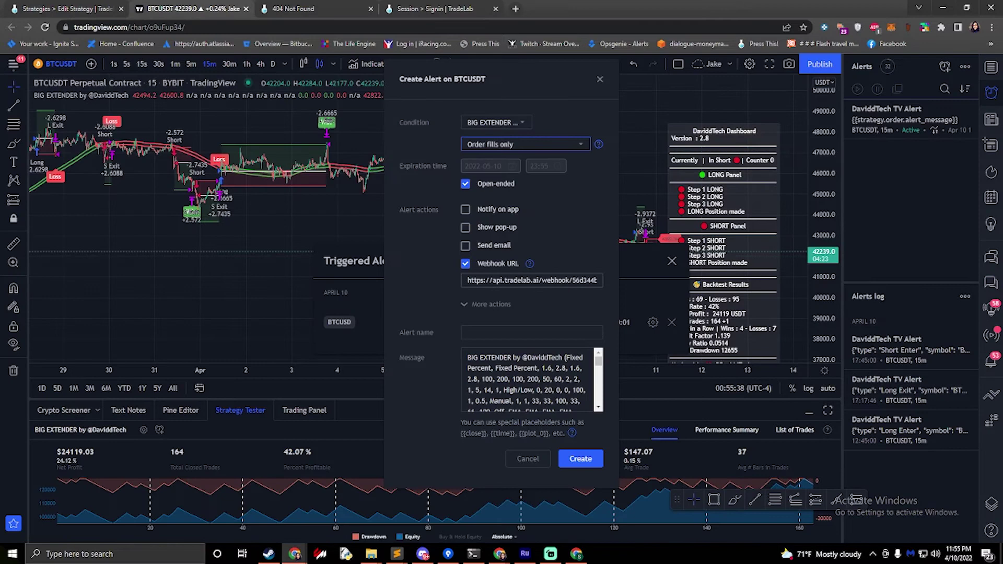
left_click(527, 280)
key("ctrl+v")
Name the alert 'DaviddTech TV Alert'.
left_click(62, 8)
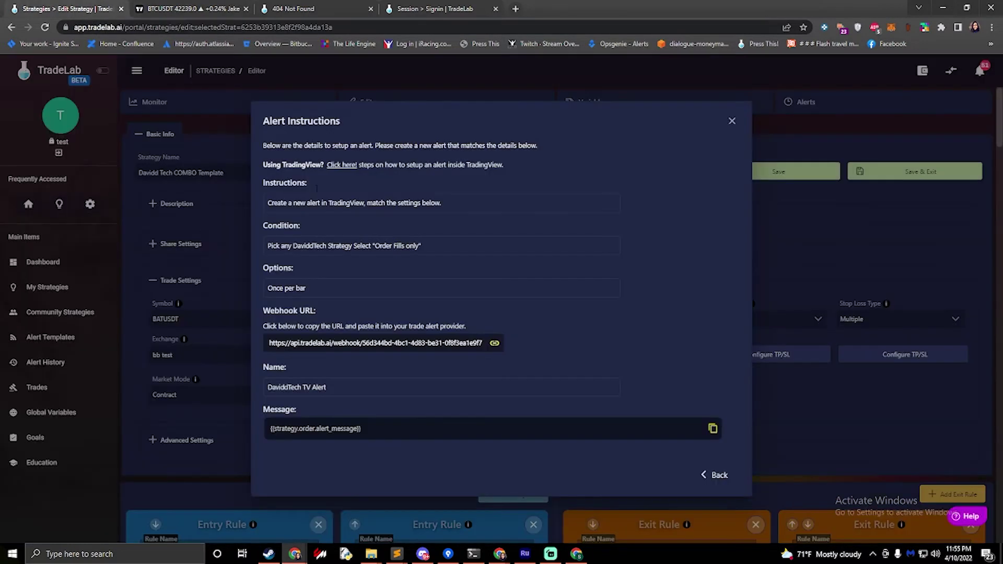
left_click(335, 343)
left_click(190, 7)
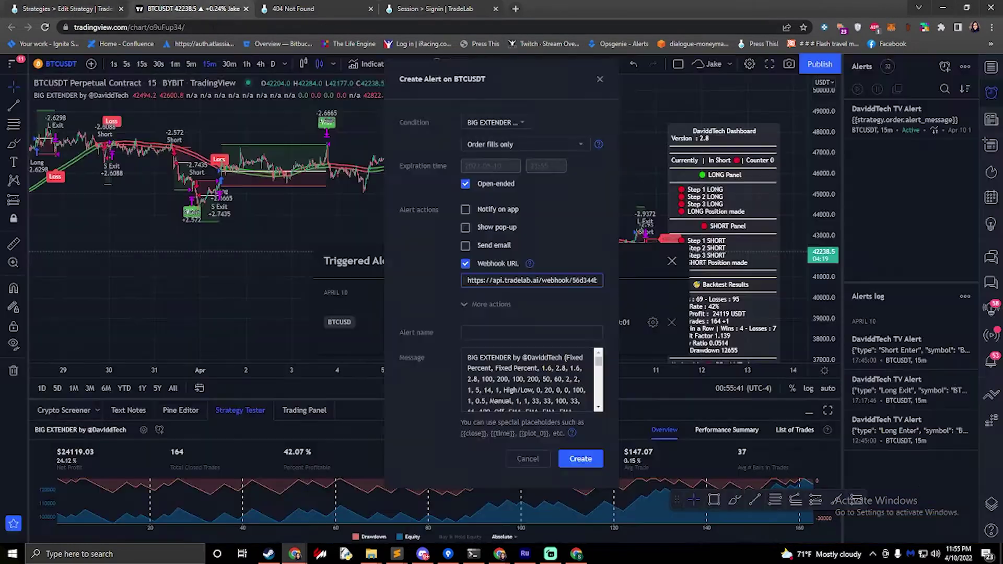
left_click(506, 332)
type("DaviddTech TV Alert")
Set the message to {{strategy.order.alert_message}} and create the alert.
left_click(63, 8)
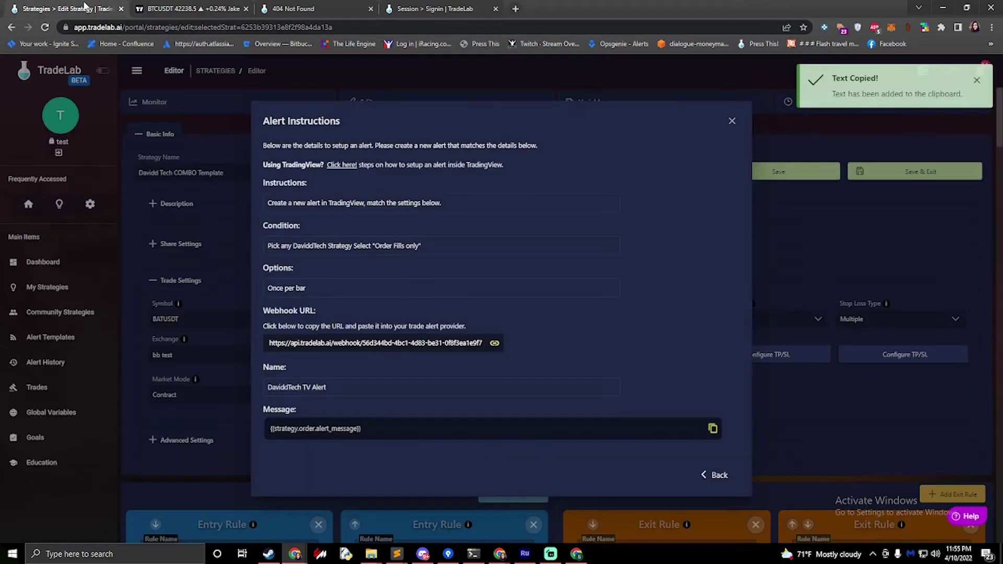
left_click(334, 428)
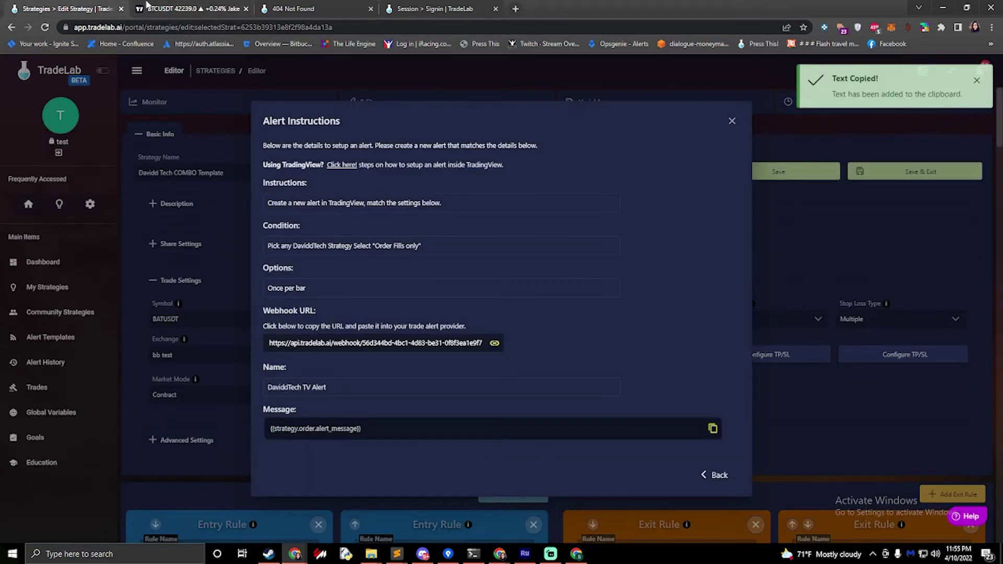
left_click(189, 15)
key("ctrl+a")
key("ctrl+v")
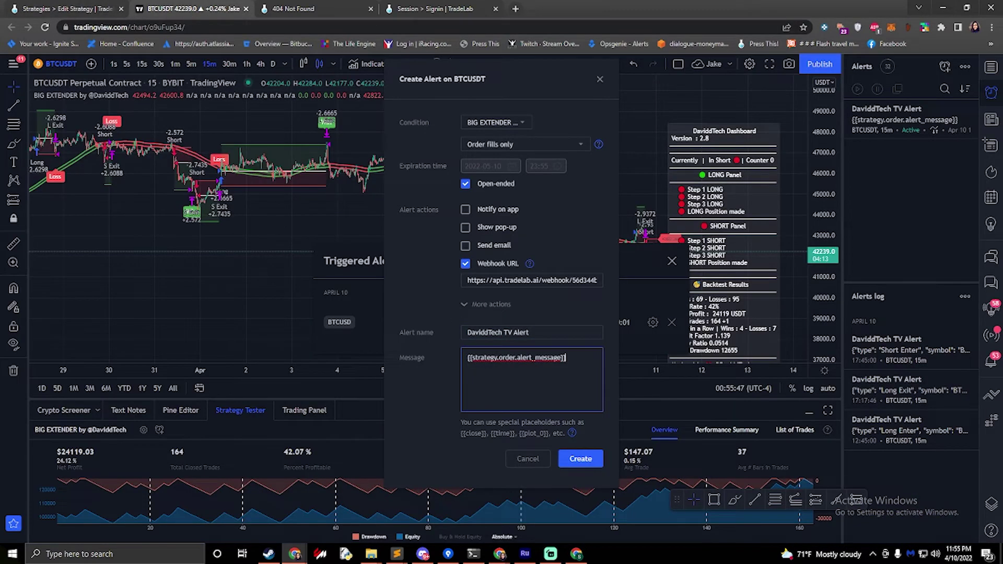
left_click(581, 459)
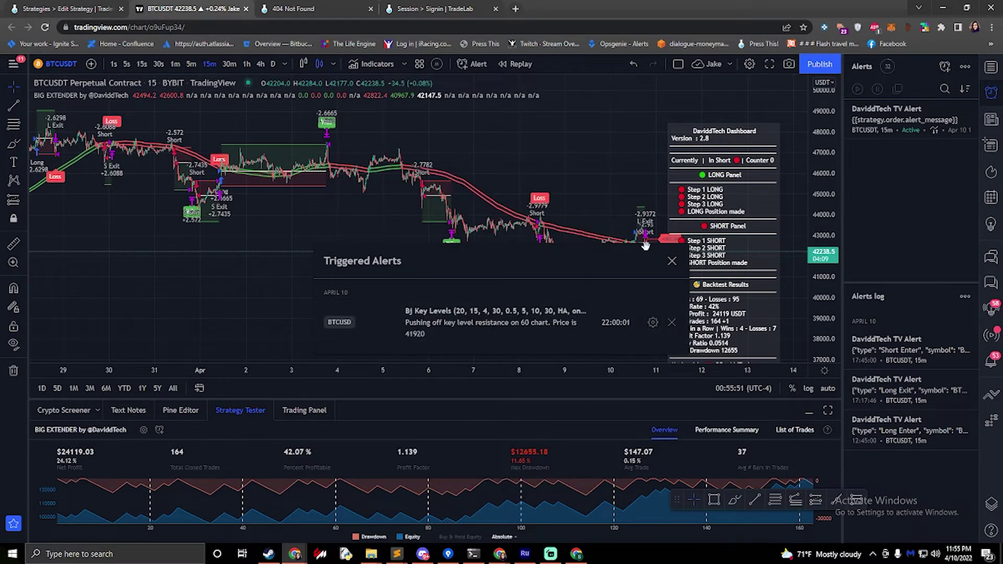
mouse_move(898, 155)
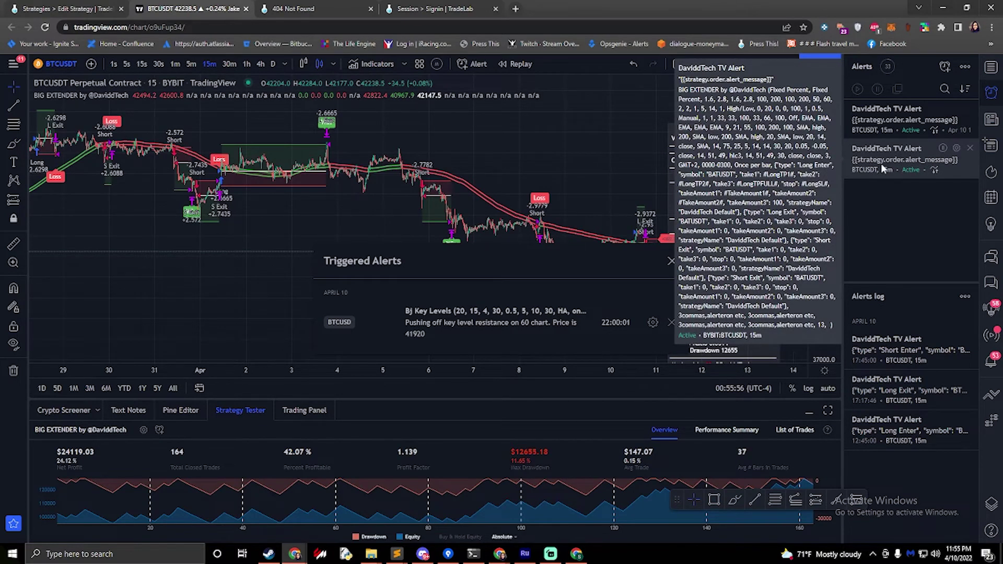
Finish and close the alert instructions with All Done!
left_click(82, 11)
left_click(716, 475)
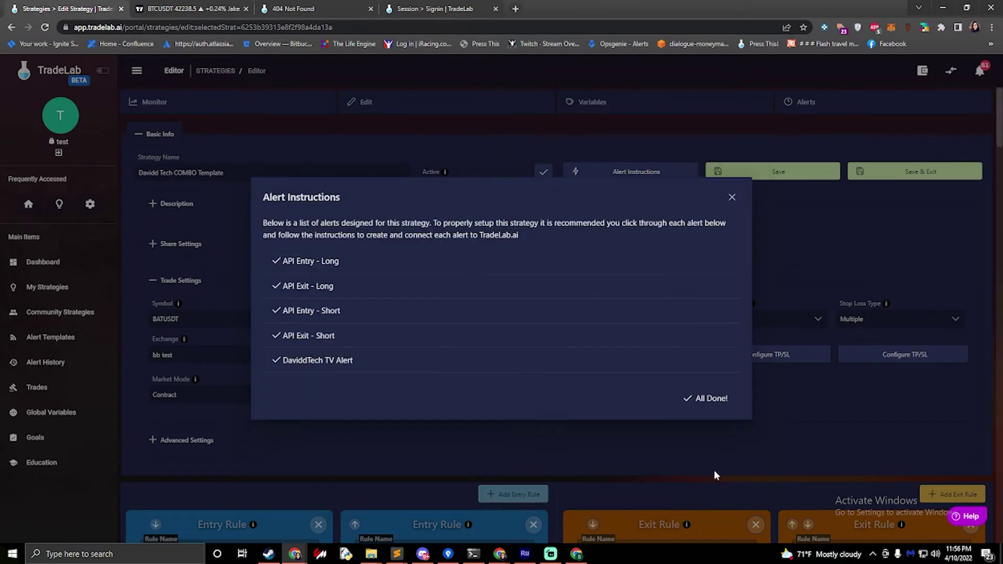
left_click(708, 401)
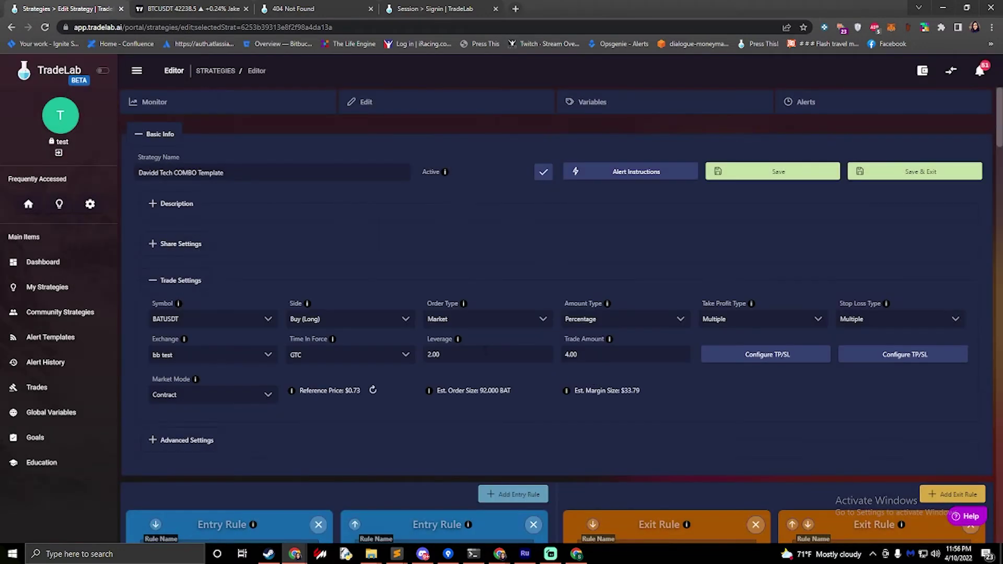
Keep the Percentage amount type and change Trade Amount from 4.00 to 5.00.
left_click(596, 321)
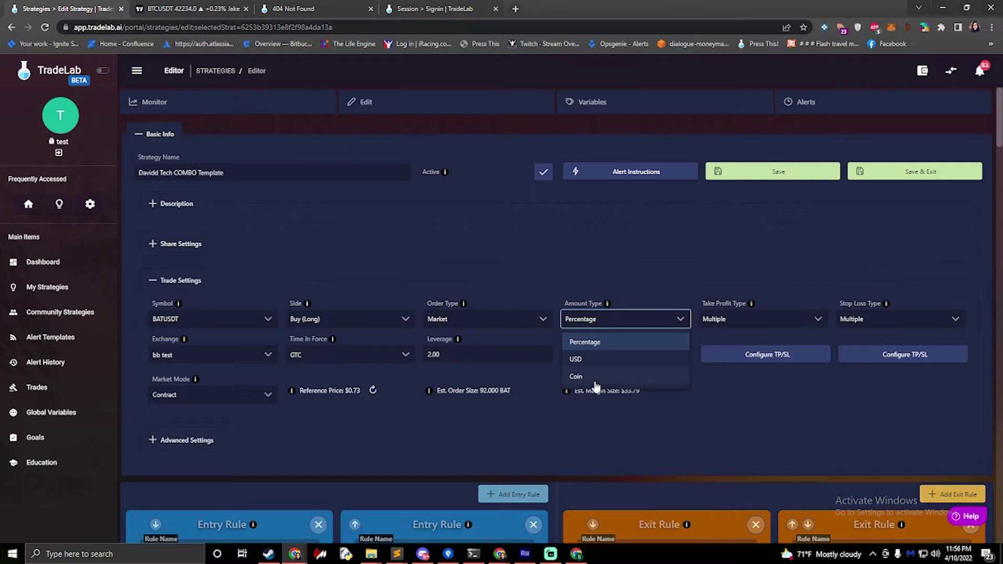
left_click(609, 282)
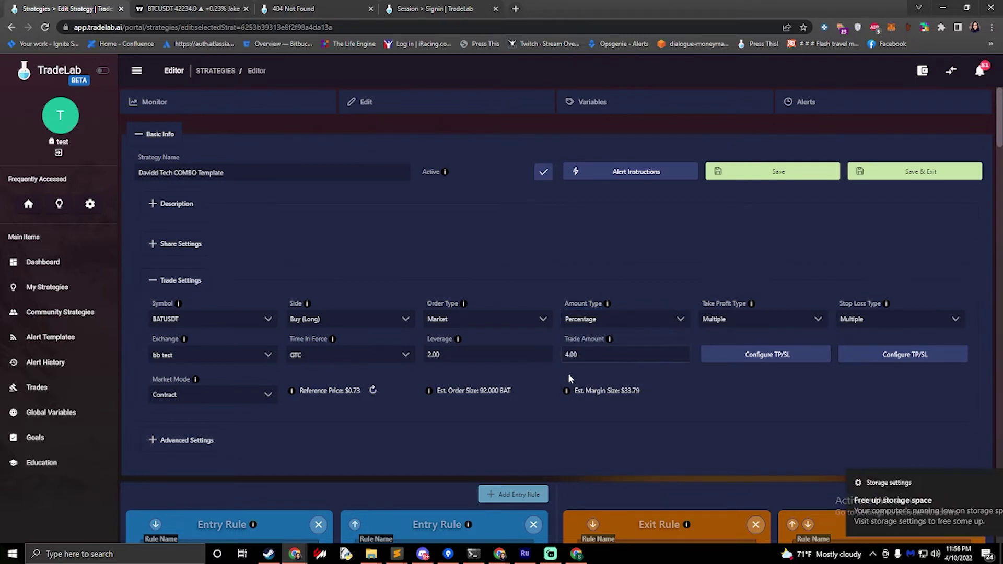
double_click(571, 355)
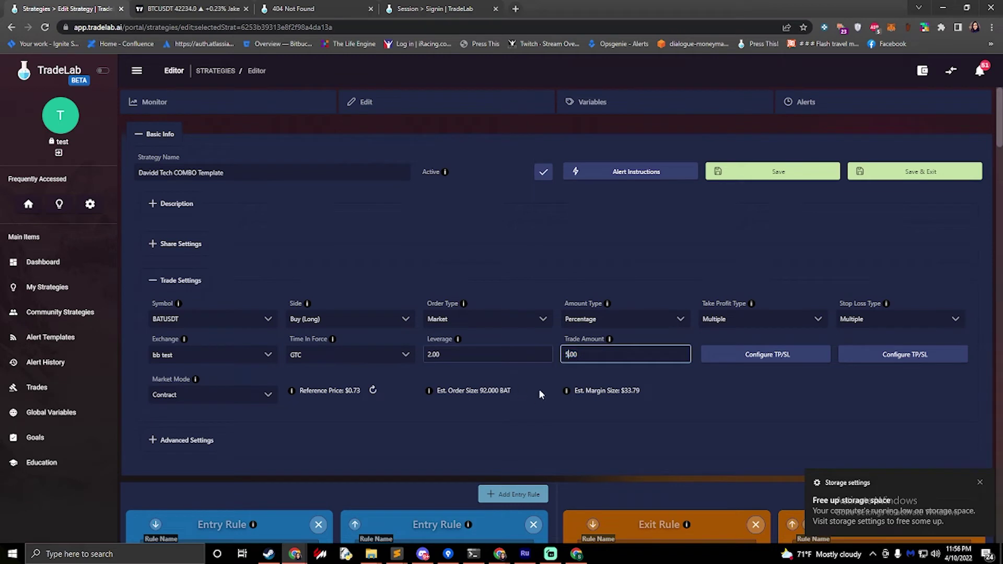
type("5")
left_click(586, 367)
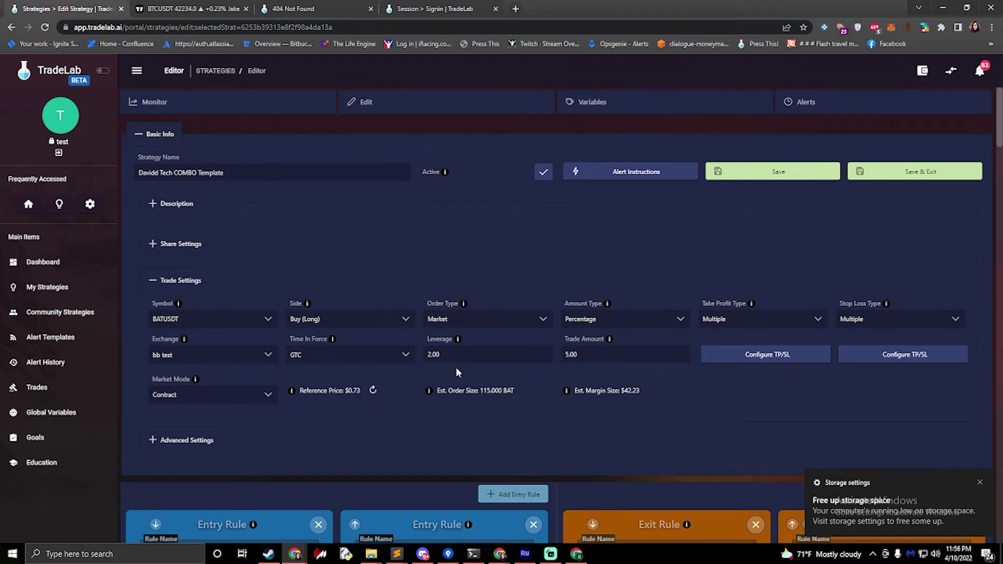
left_click(442, 358)
left_click(468, 382)
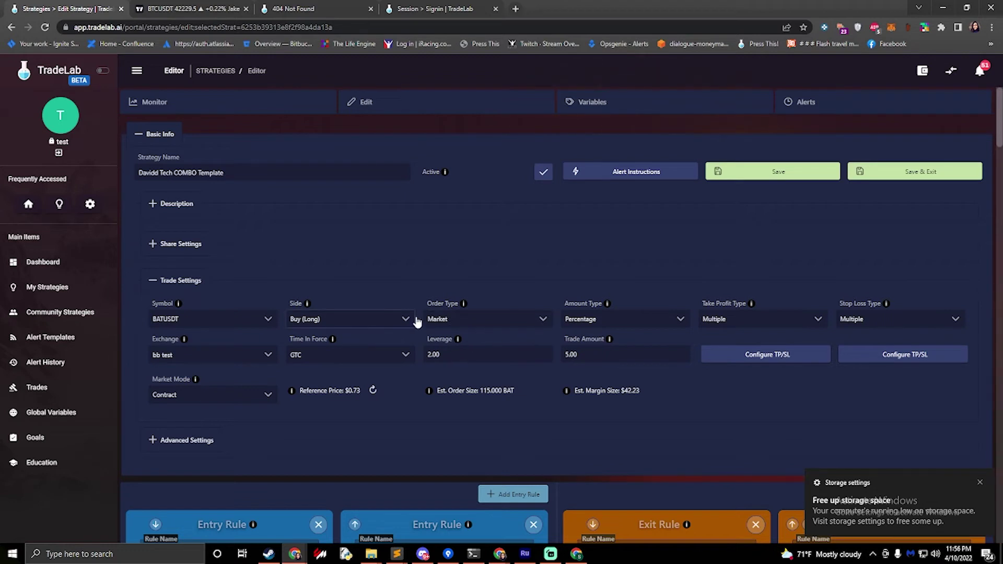
Switch the COMBO strategy's order type to Limit, keep Time In Force at GTC, and show advanced settings.
left_click(451, 321)
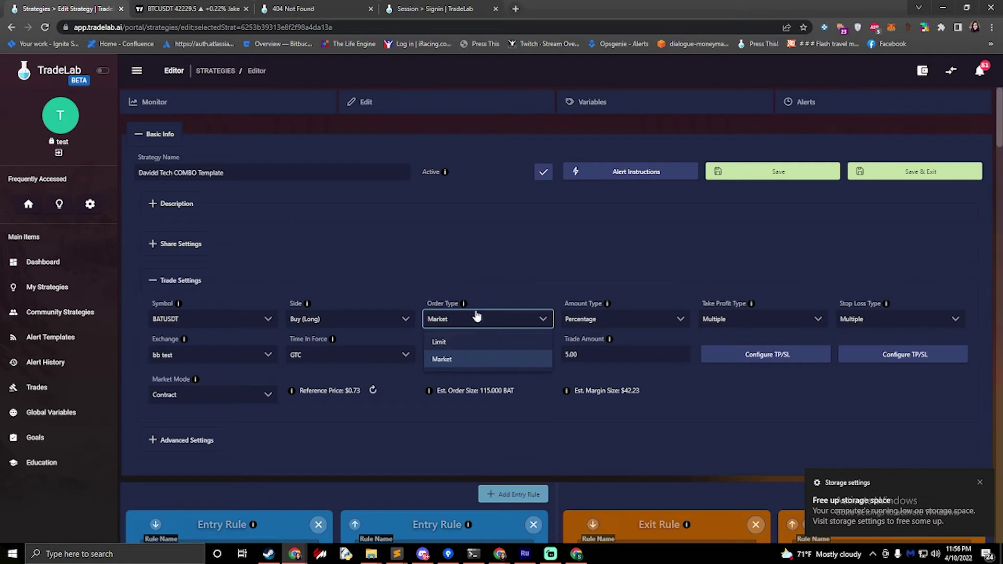
left_click(486, 293)
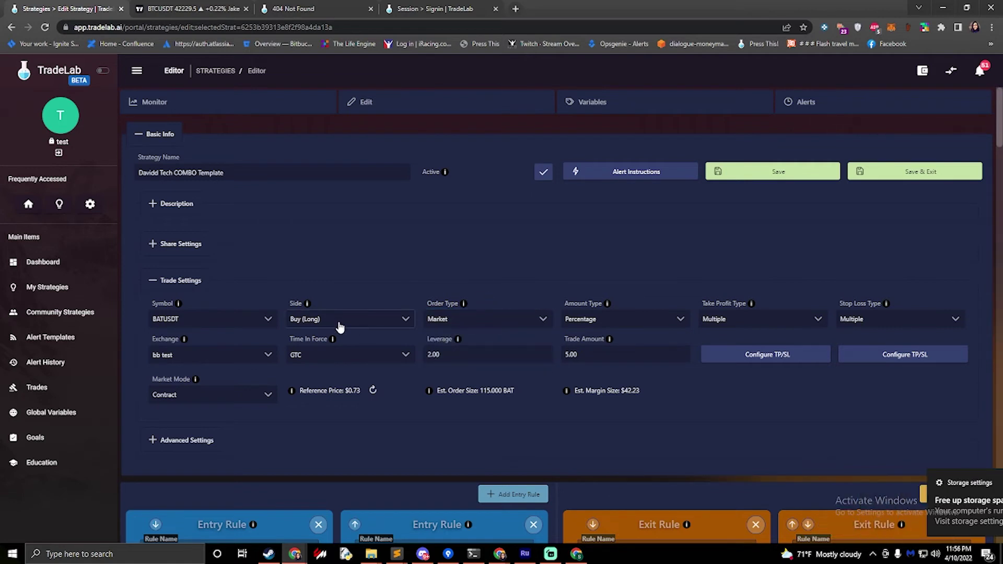
left_click(454, 323)
left_click(444, 342)
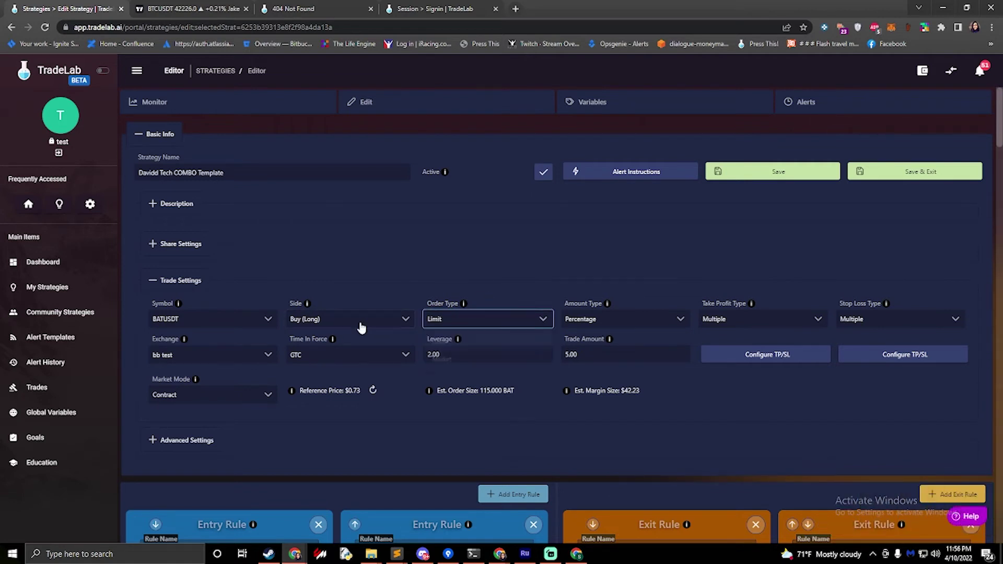
left_click(323, 360)
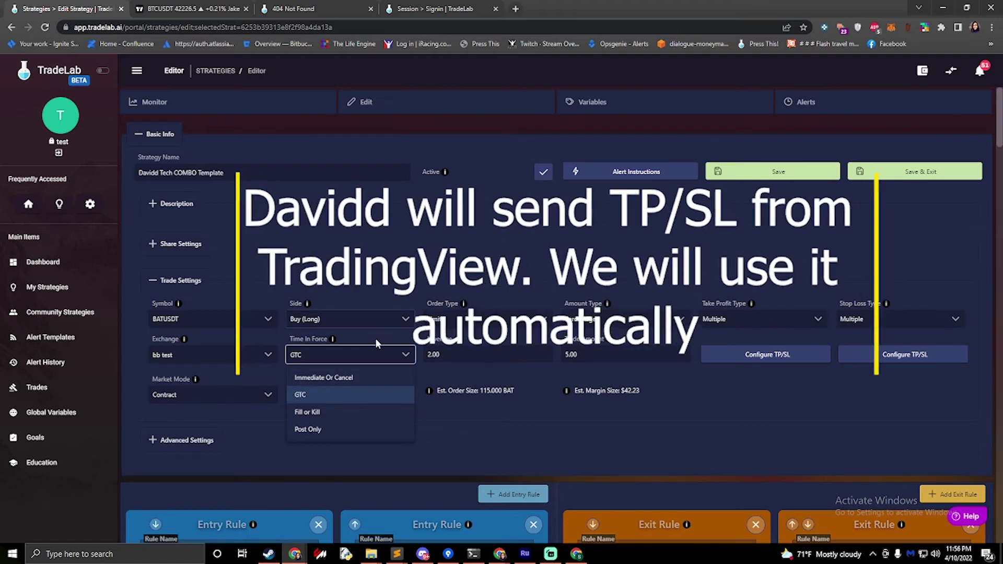
left_click(360, 350)
left_click(177, 439)
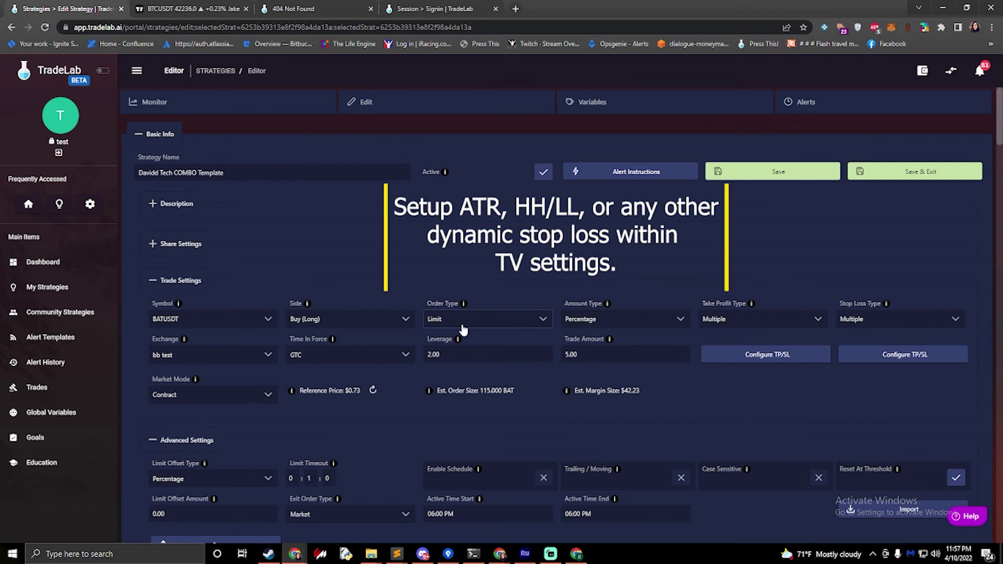
Save the BATUSDT 5% x2 limit-long COMBO template, then open Help and focus its search box.
left_click(909, 181)
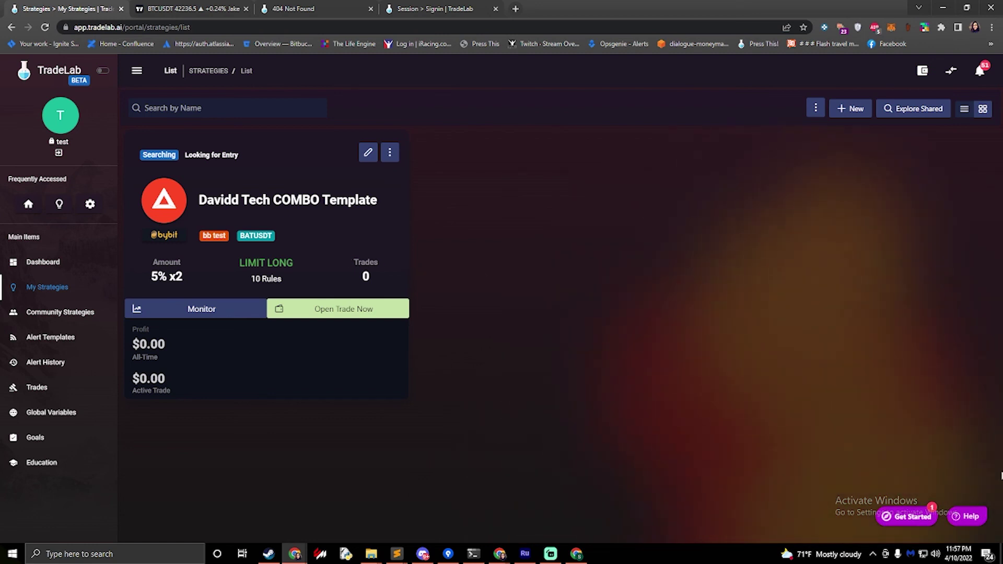
left_click(967, 516)
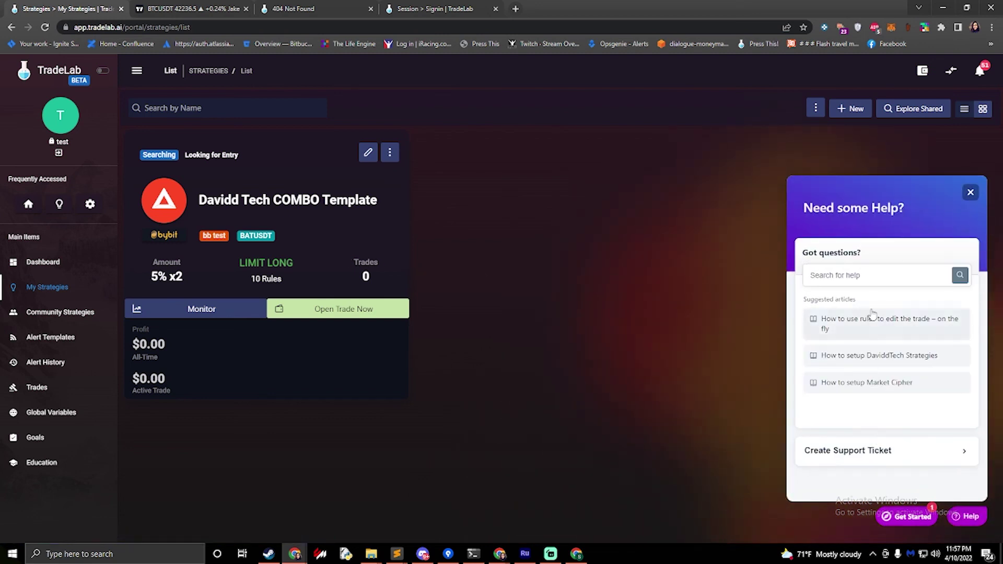
left_click(832, 276)
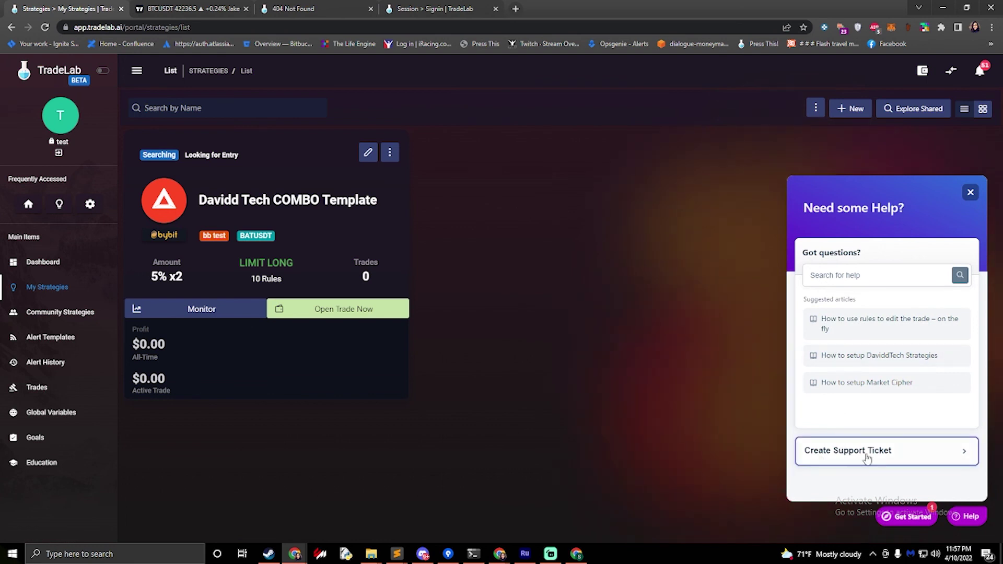